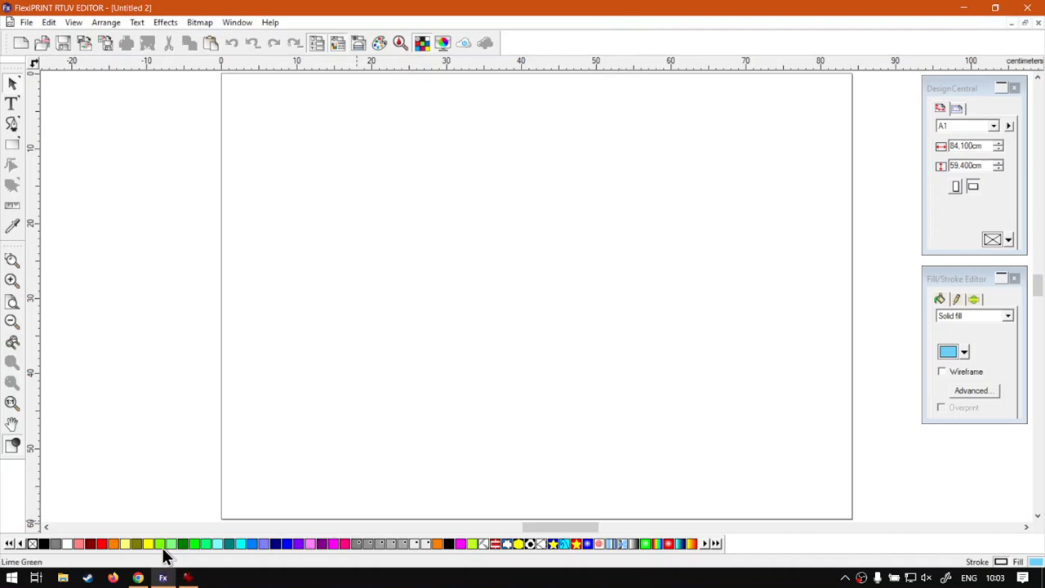
Toggle the color swatches off and back on, and create a new swatch table
click(421, 42)
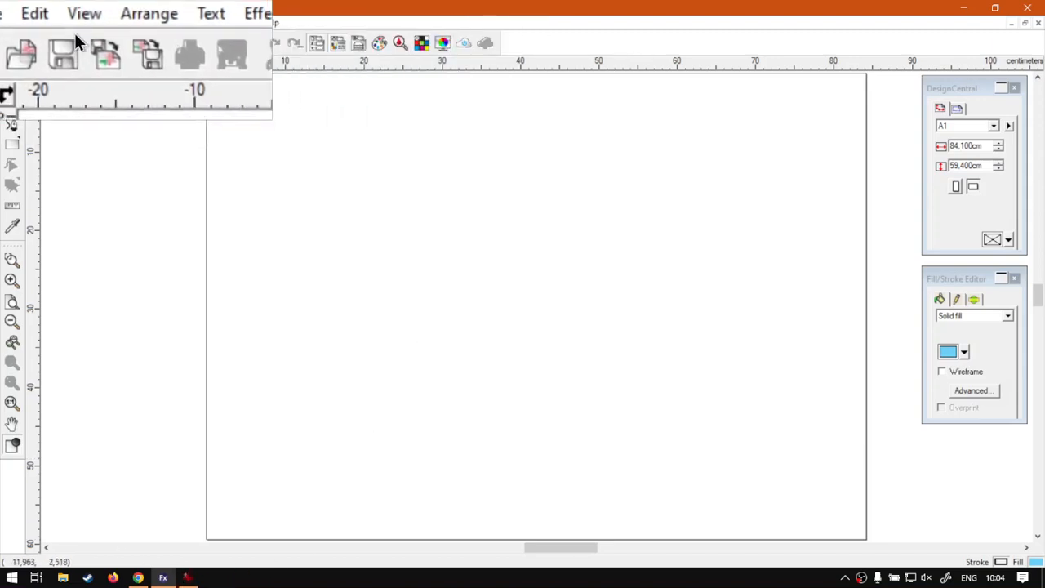
click(423, 48)
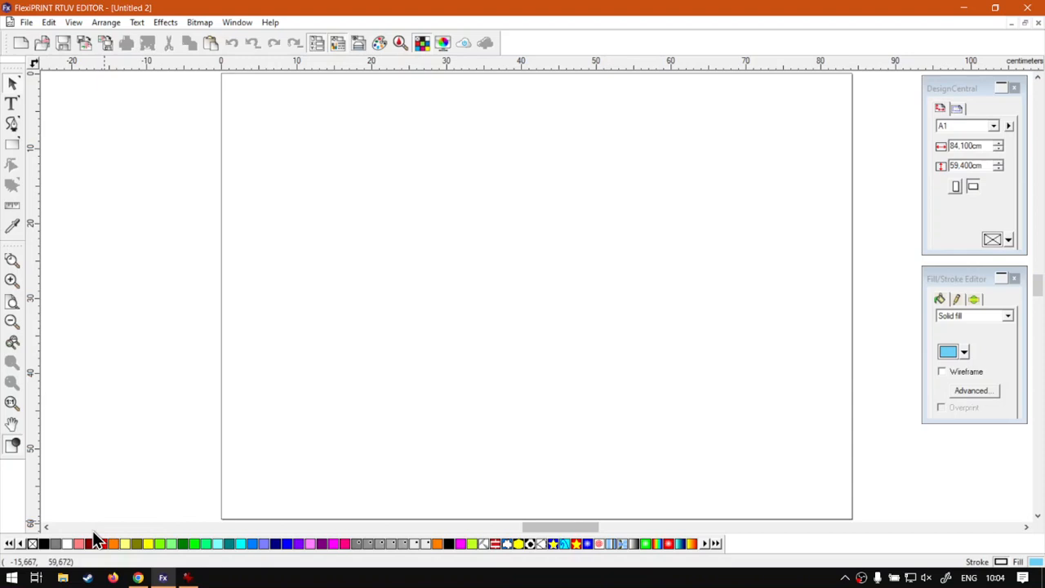
right_click(283, 541)
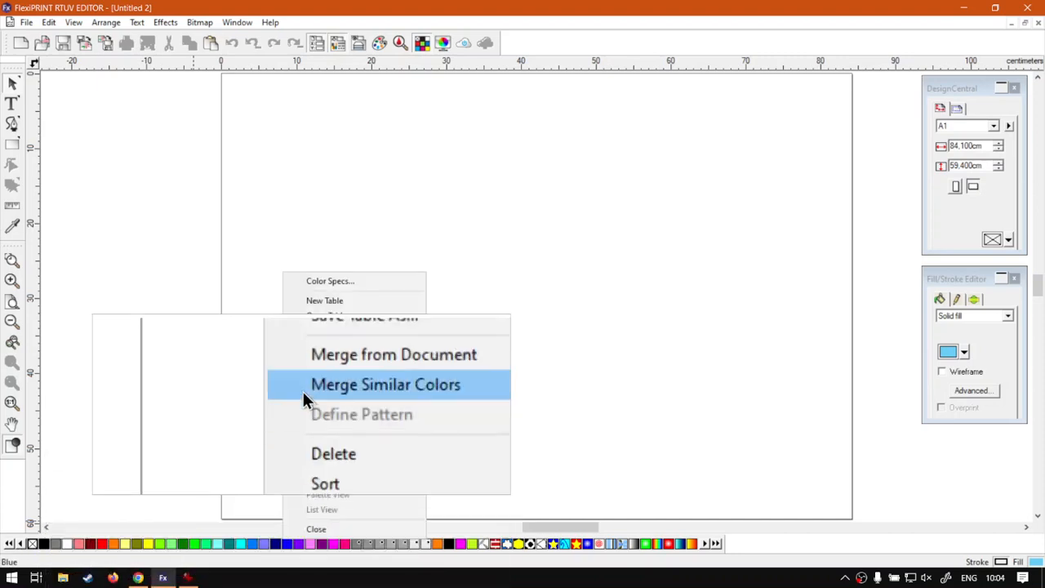
click(355, 302)
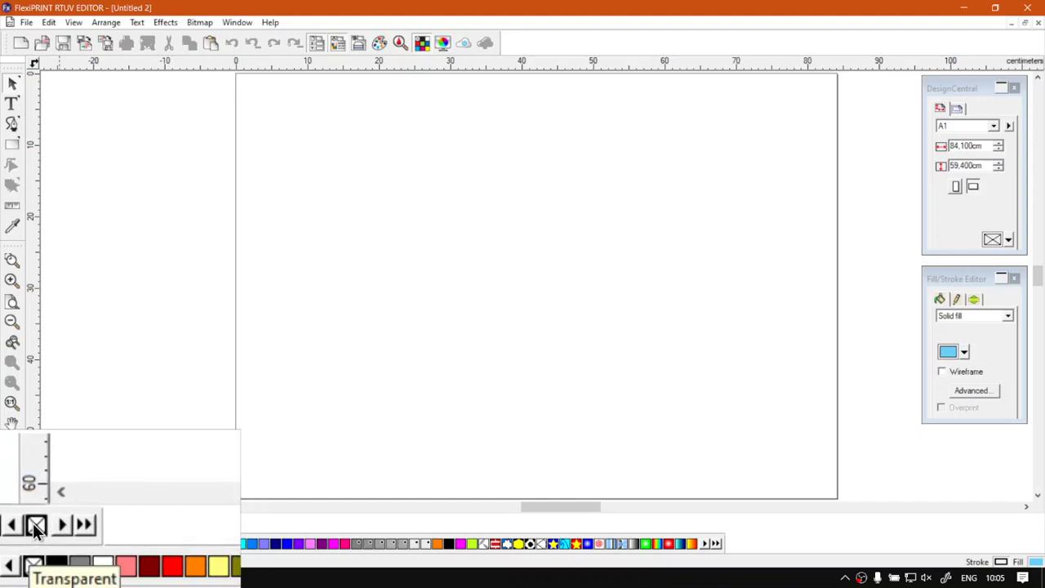
Save the new swatch table as Custom Colors in the Table folder, replacing the existing file
right_click(32, 563)
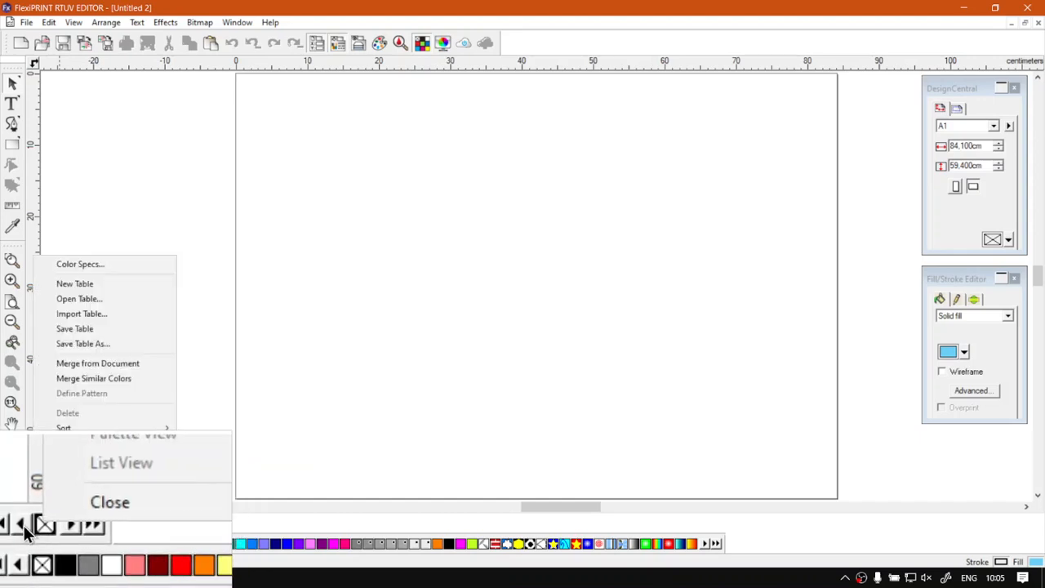
click(89, 343)
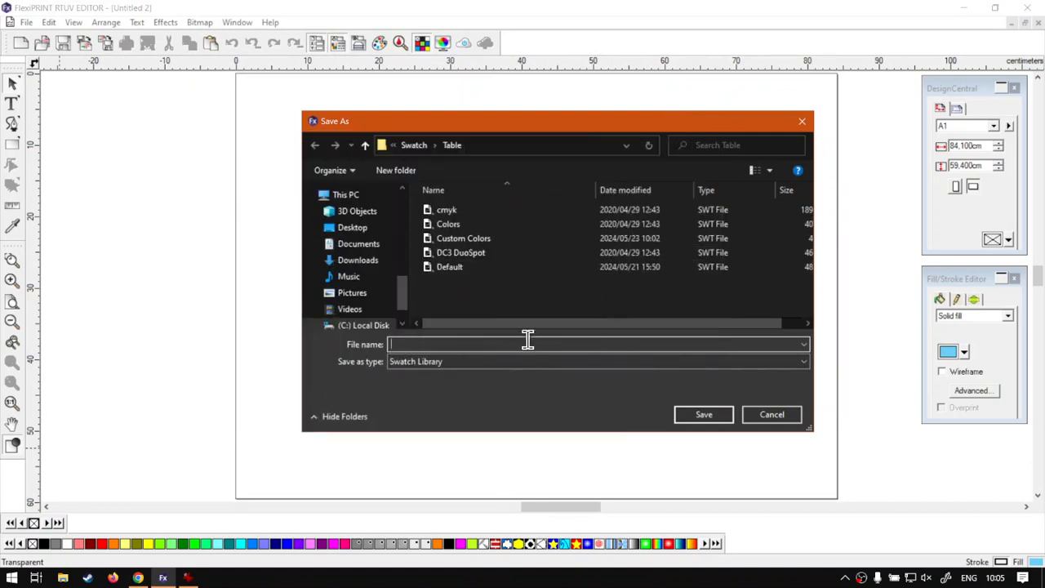
click(453, 245)
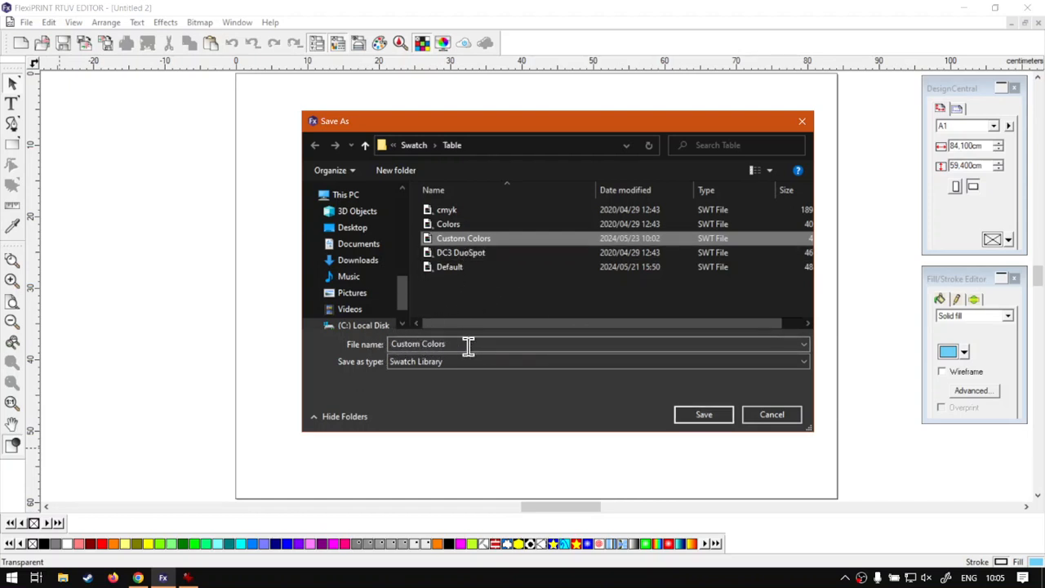
click(704, 415)
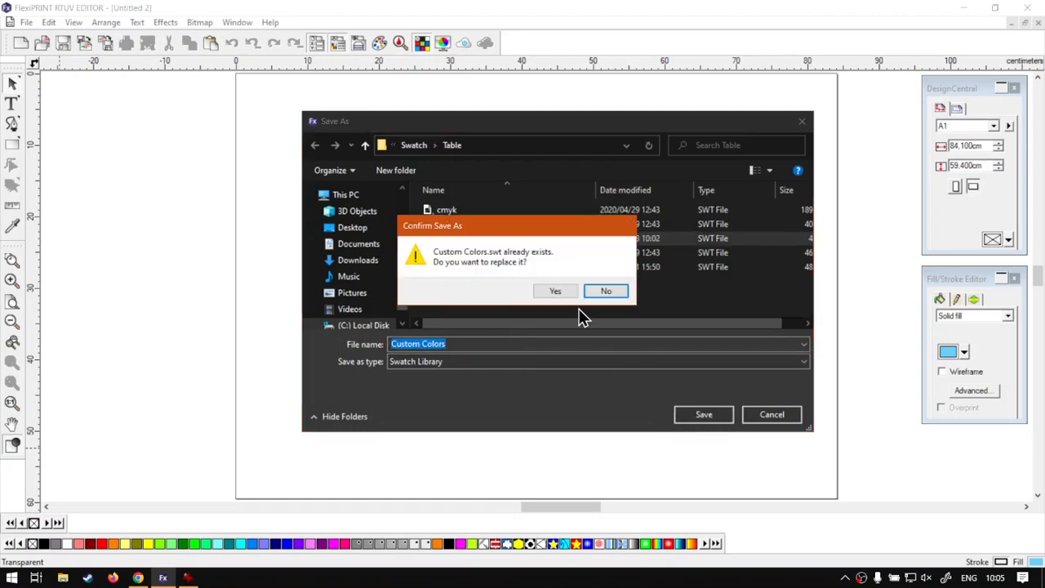
click(556, 291)
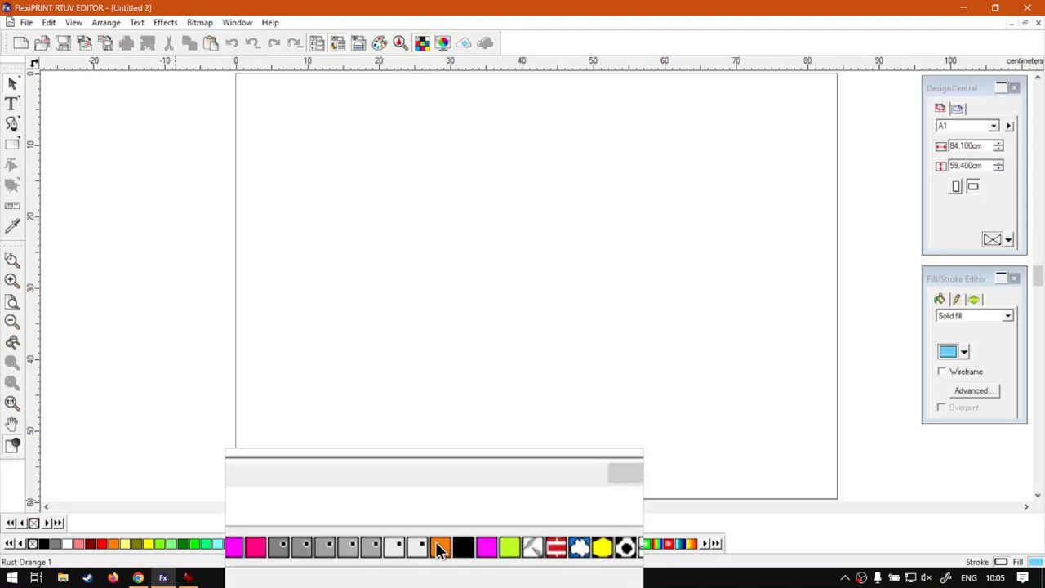
Copy the Rust Orange 1 swatch from the default table into the Custom Colors table
scroll(115, 498, down, 6)
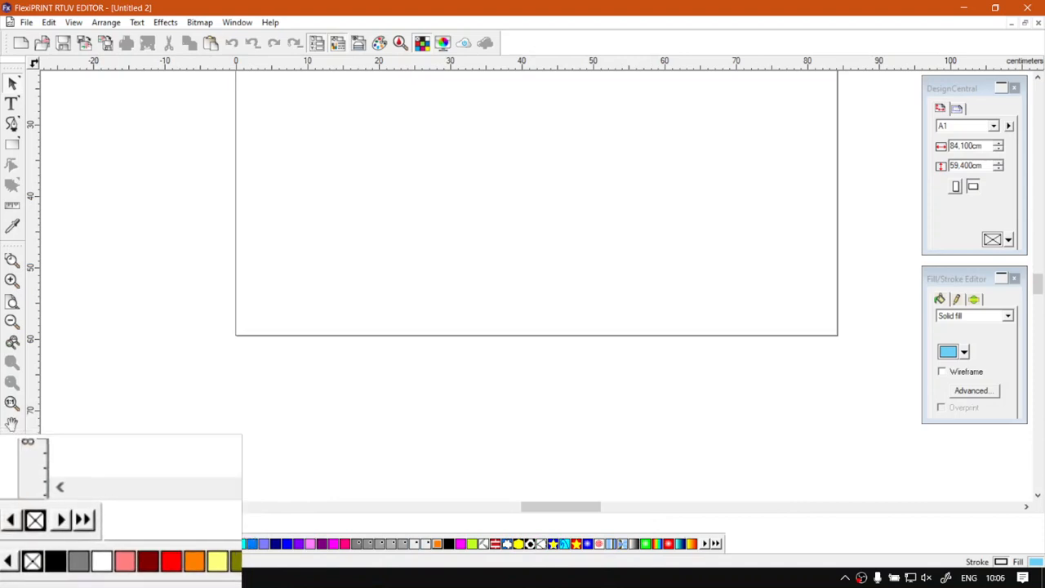
drag(33, 528, 34, 528)
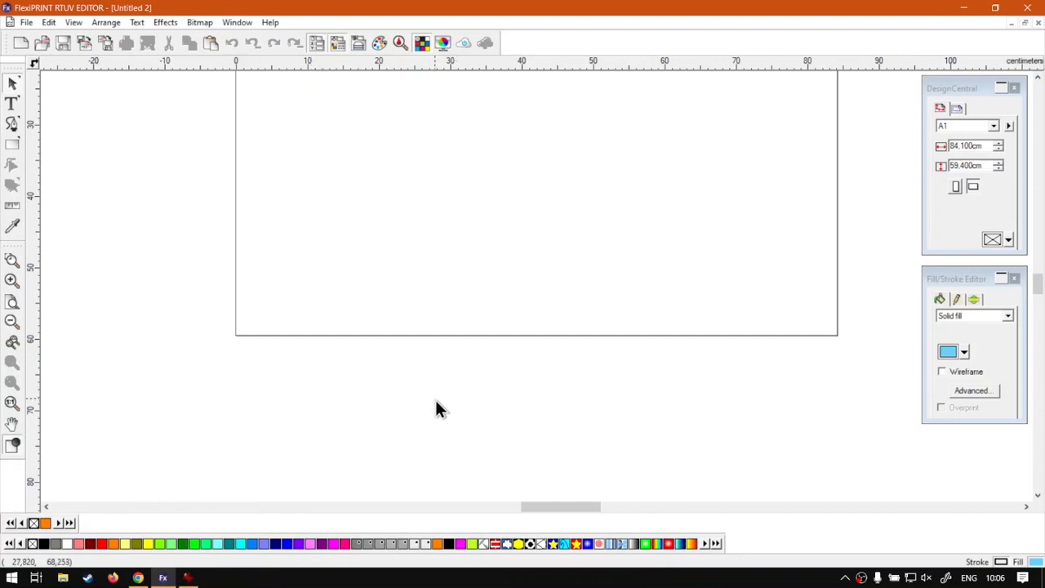
scroll(436, 400, up, 2)
scroll(441, 396, down, 1)
scroll(443, 404, up, 1)
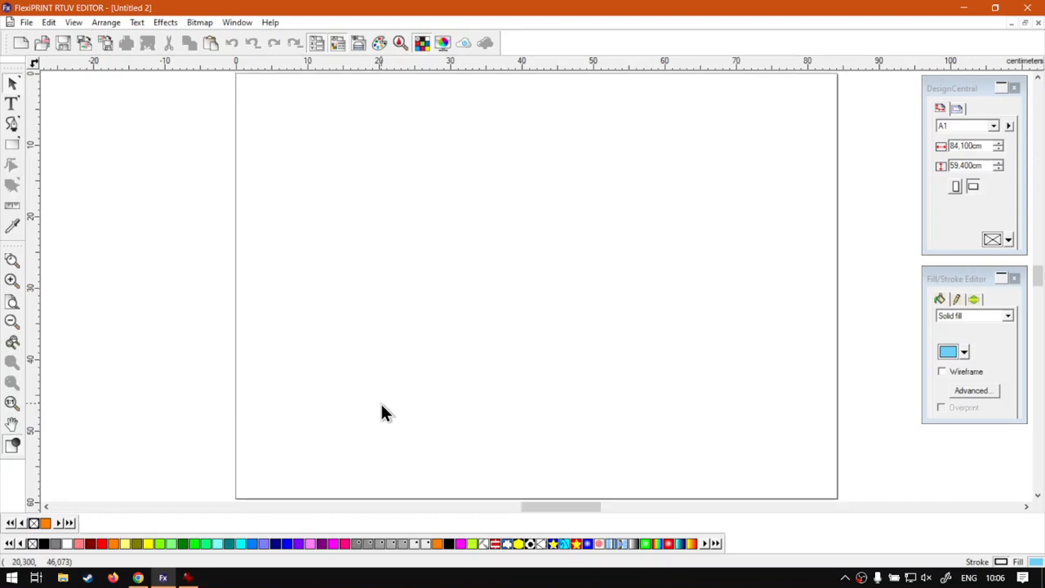
Examine which color lists and swatch tables Color Specs offers, leaving all settings as they are
click(397, 44)
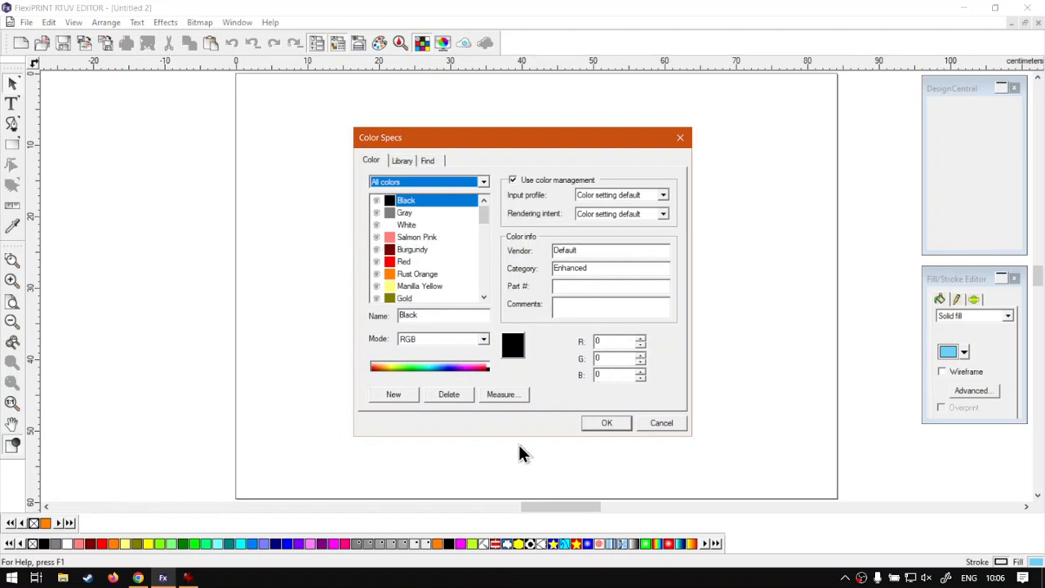
click(480, 182)
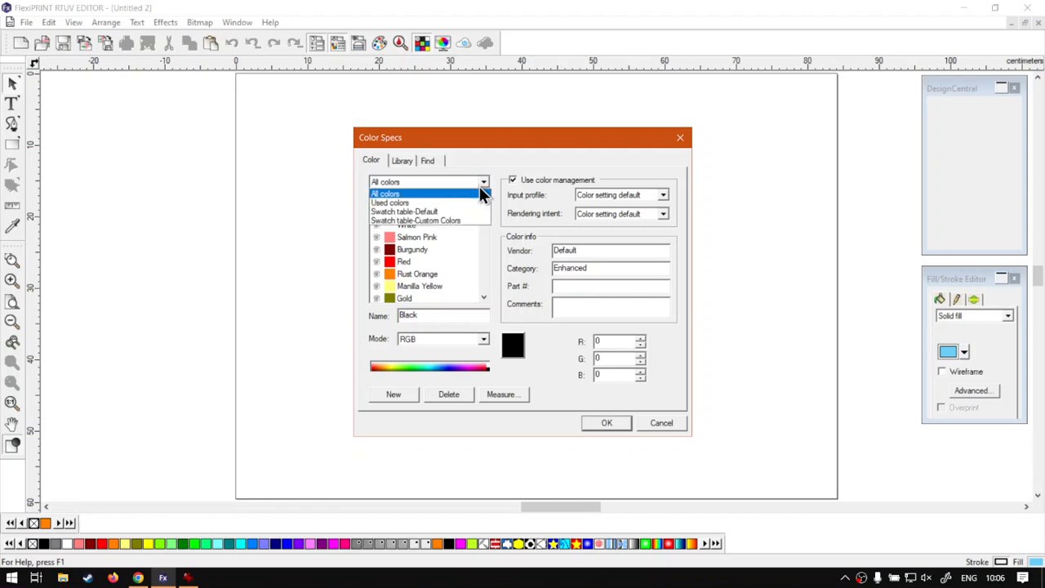
click(480, 187)
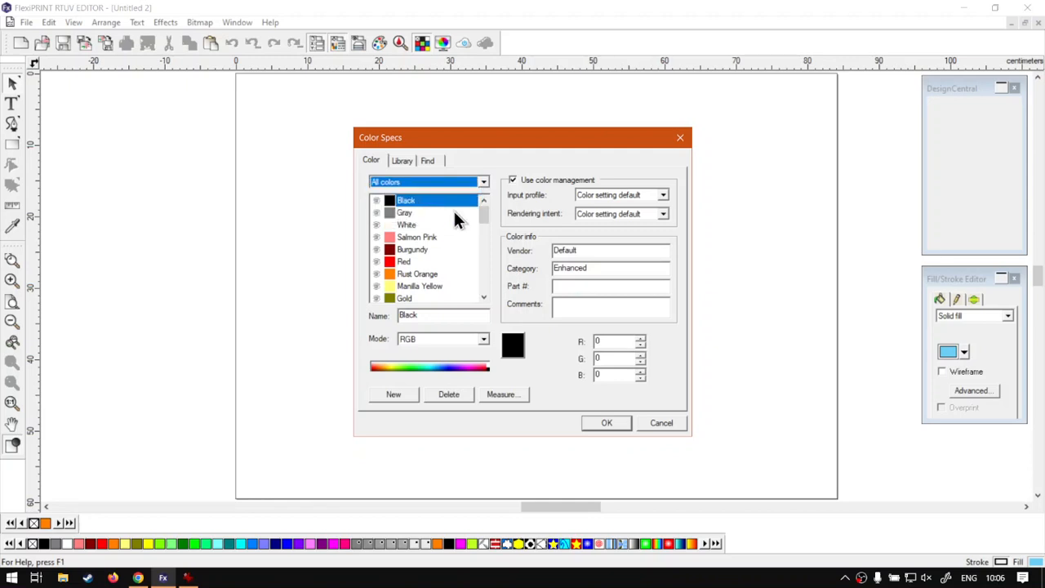
click(660, 423)
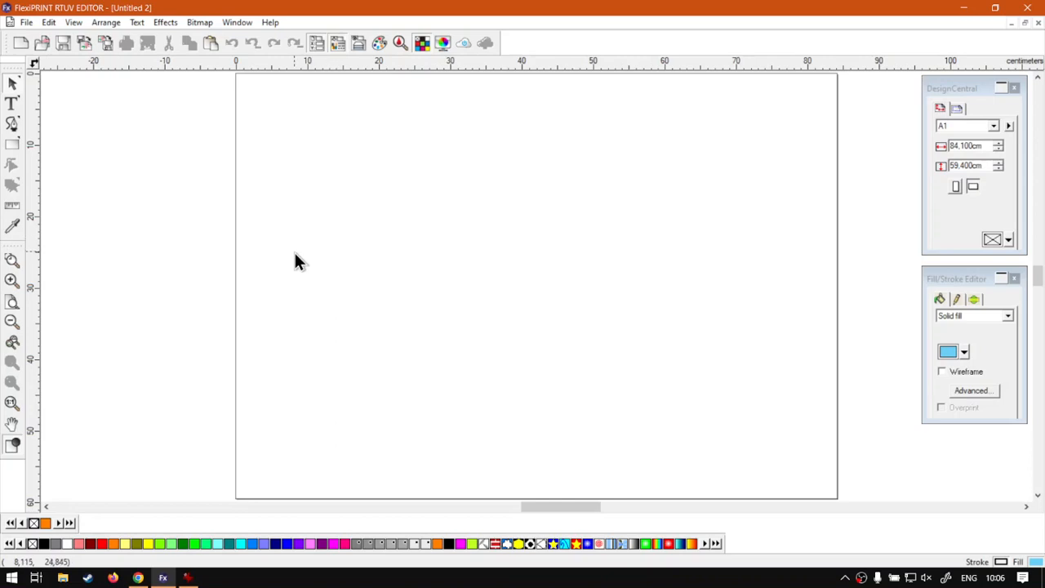
Import the SoftwareTraining design from the Projects folder and place it near the page's upper-left corner, at about X 1 cm
click(26, 23)
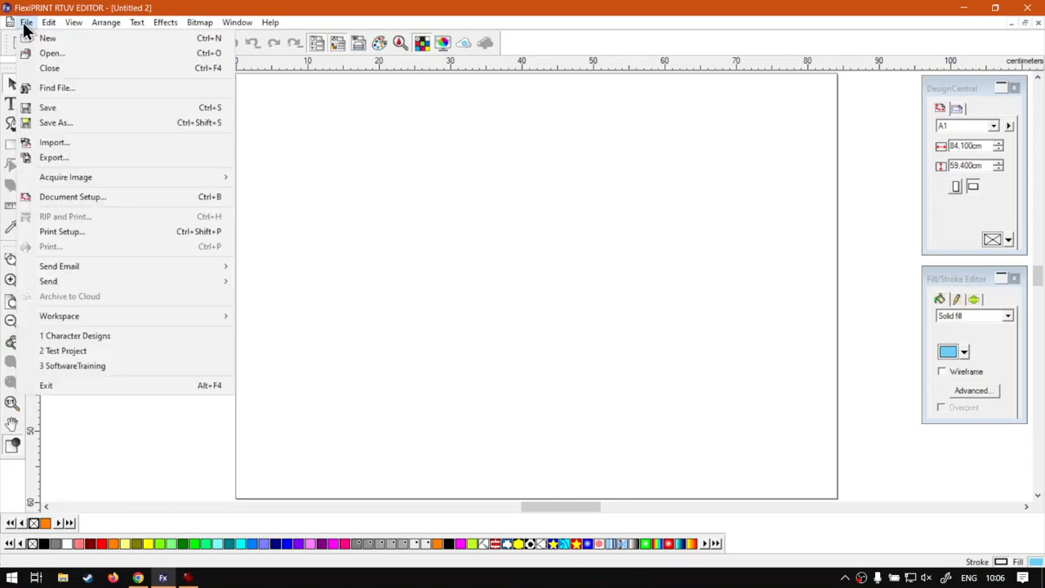
click(93, 145)
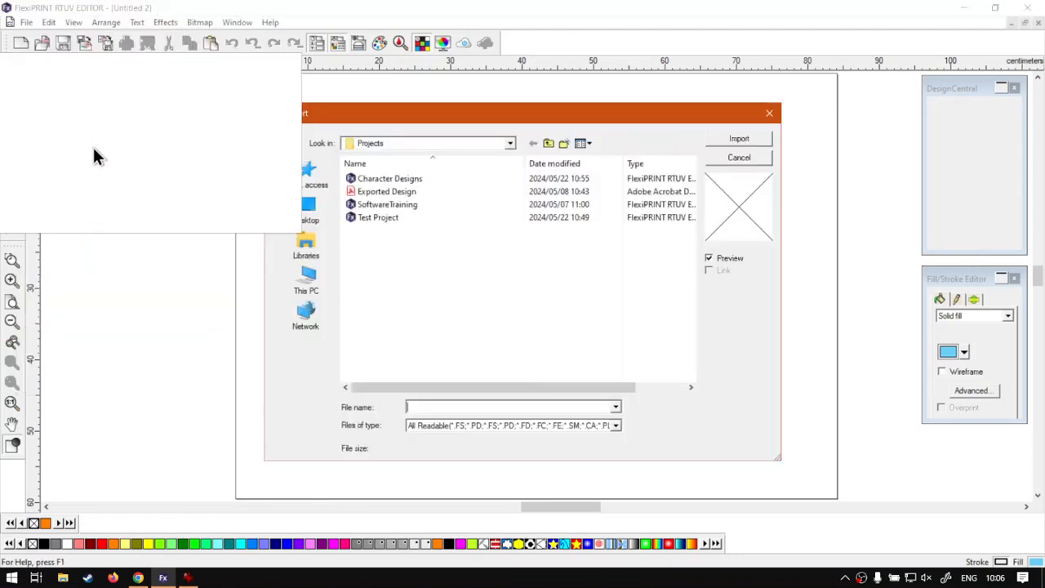
click(462, 204)
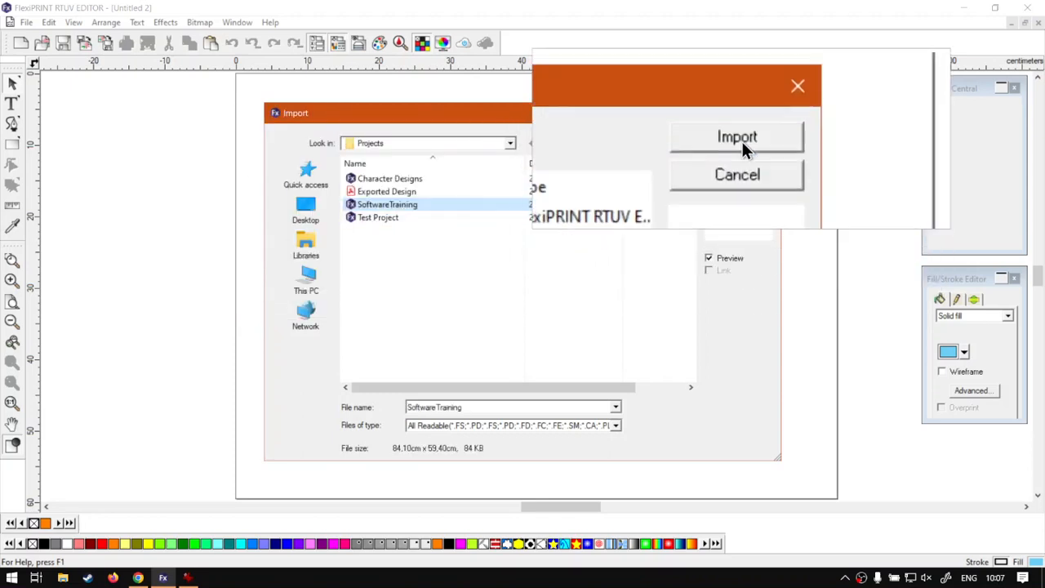
click(740, 140)
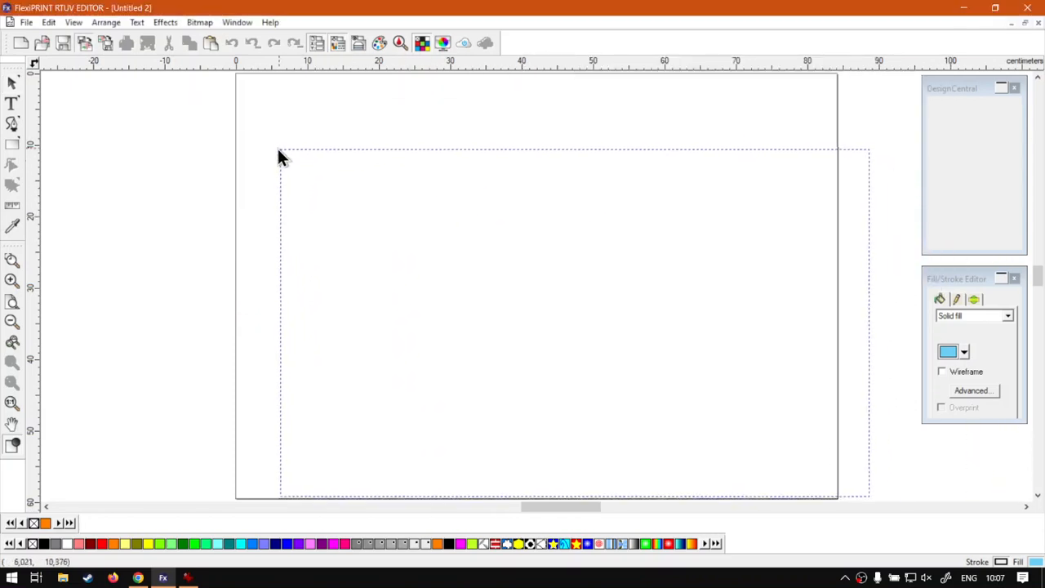
click(244, 100)
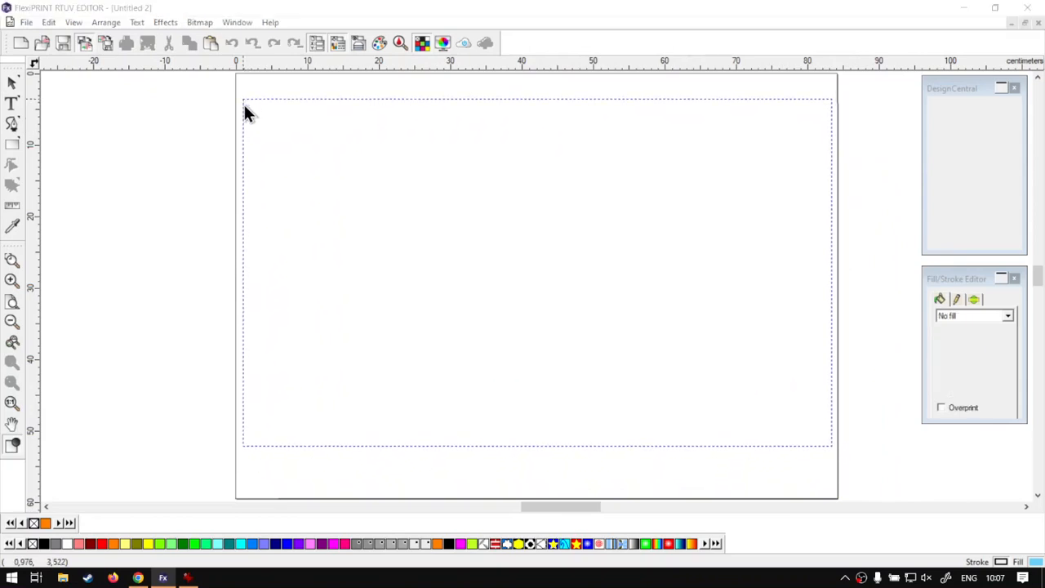
click(122, 236)
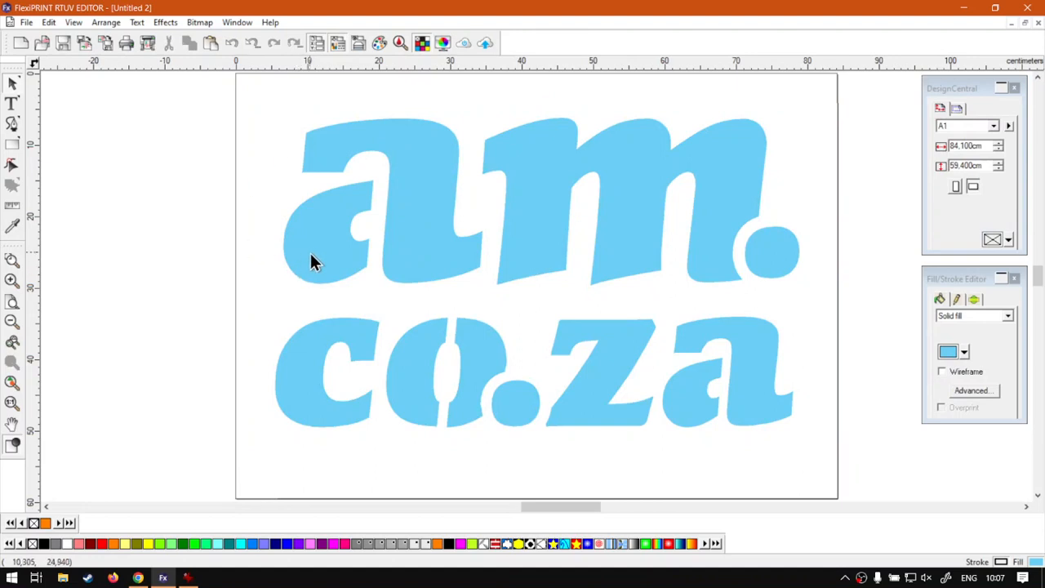
click(308, 273)
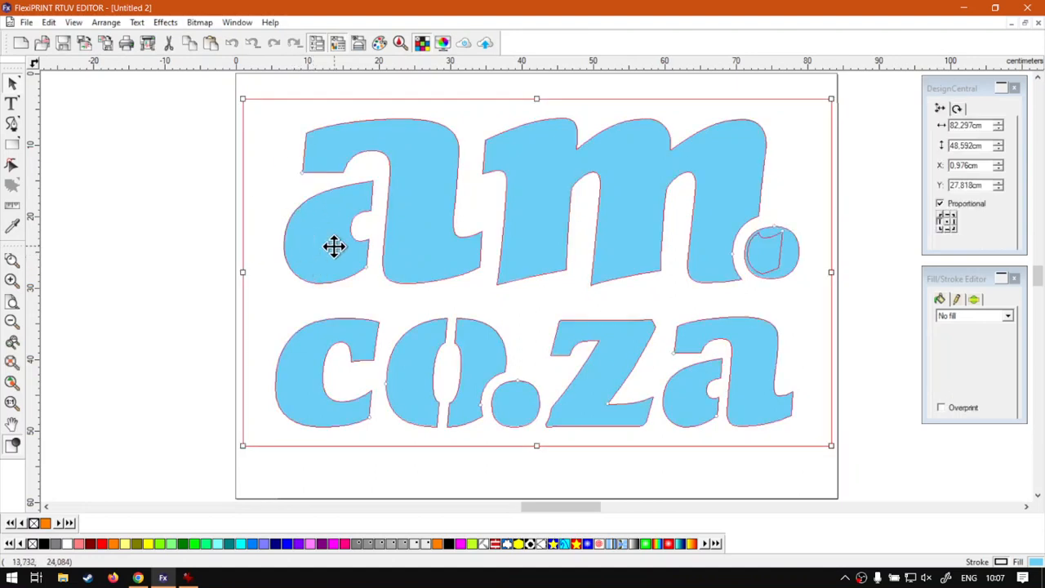
click(55, 192)
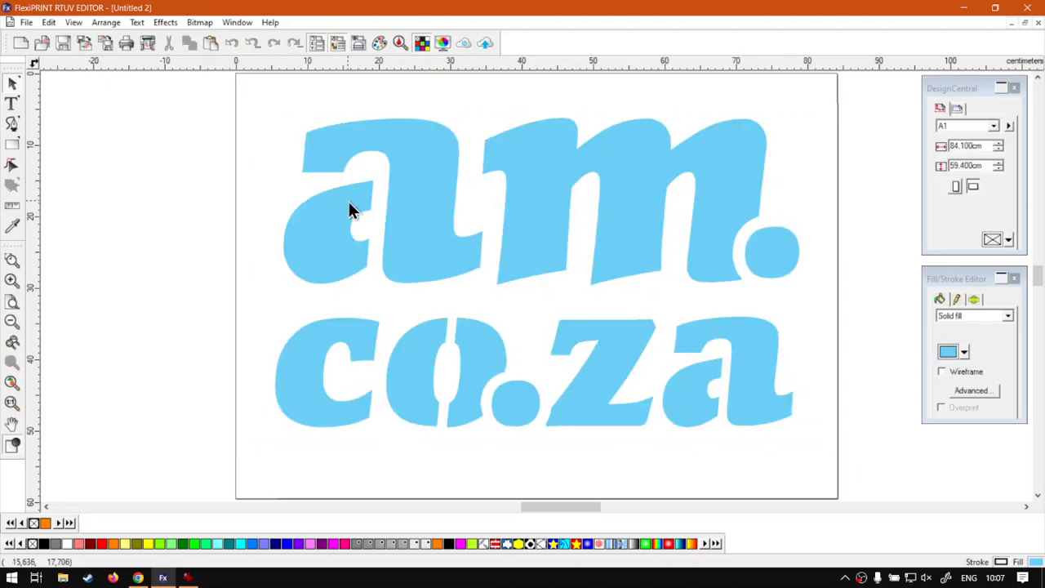
Draw a rectangle about 9.9 by 9.5 cm beside the page's left edge and fill it with Rust Orange 1
click(12, 150)
drag(136, 182, 185, 215)
click(12, 83)
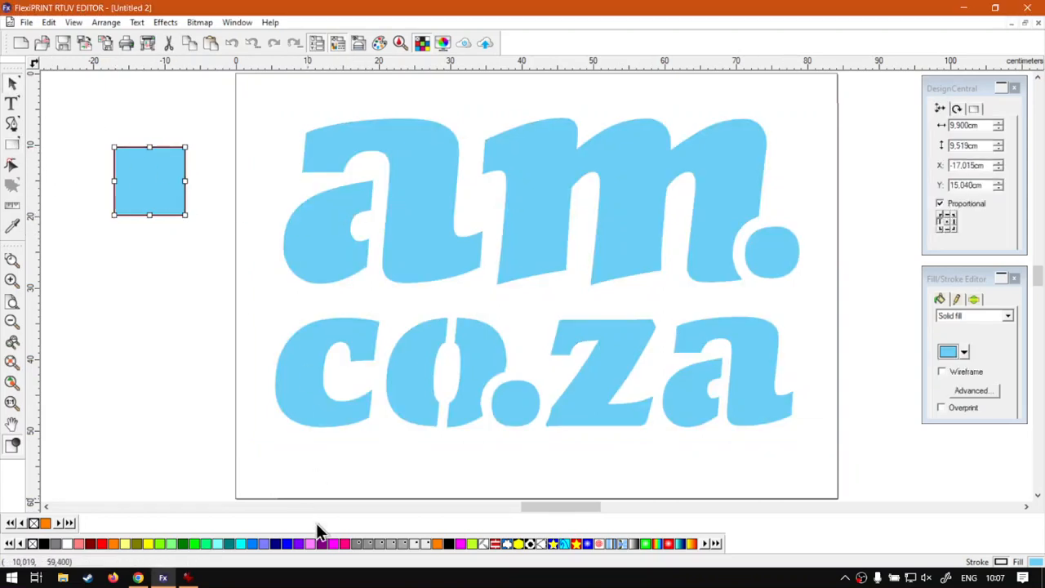
click(433, 544)
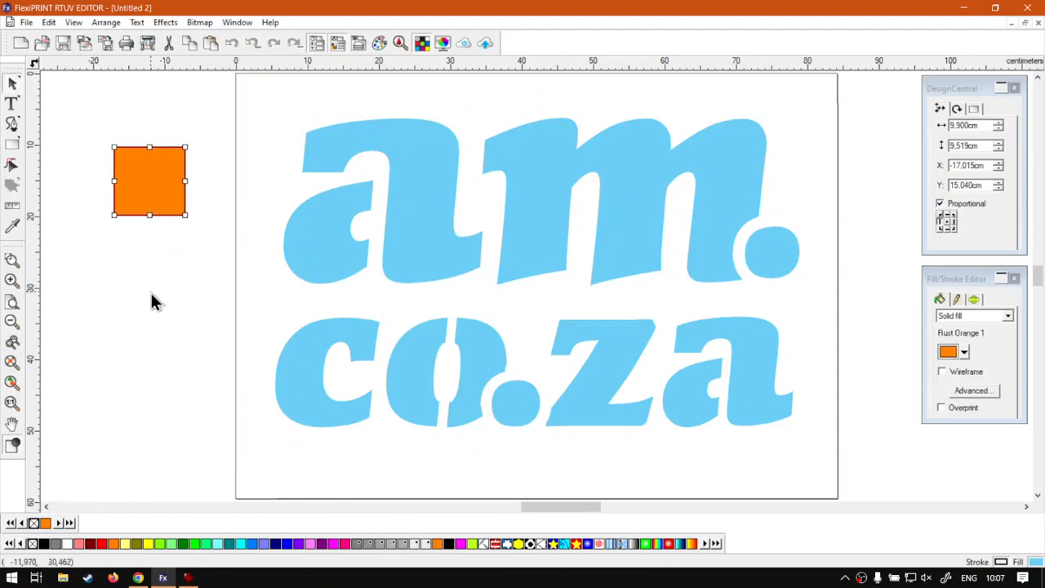
click(202, 333)
Sample the logo's light blue with the eyedropper as the fill of the orange rectangle
click(428, 239)
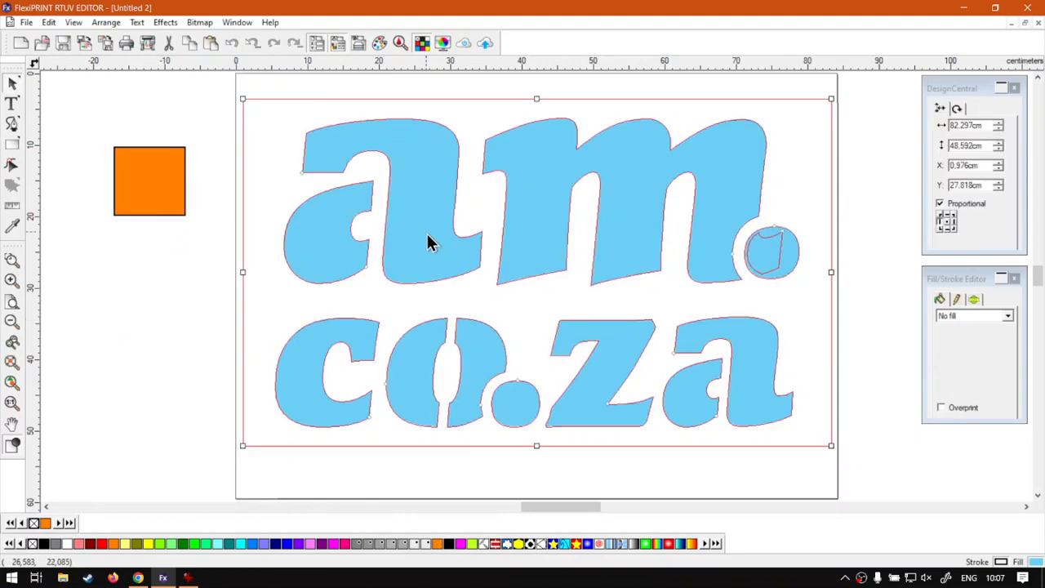
click(159, 281)
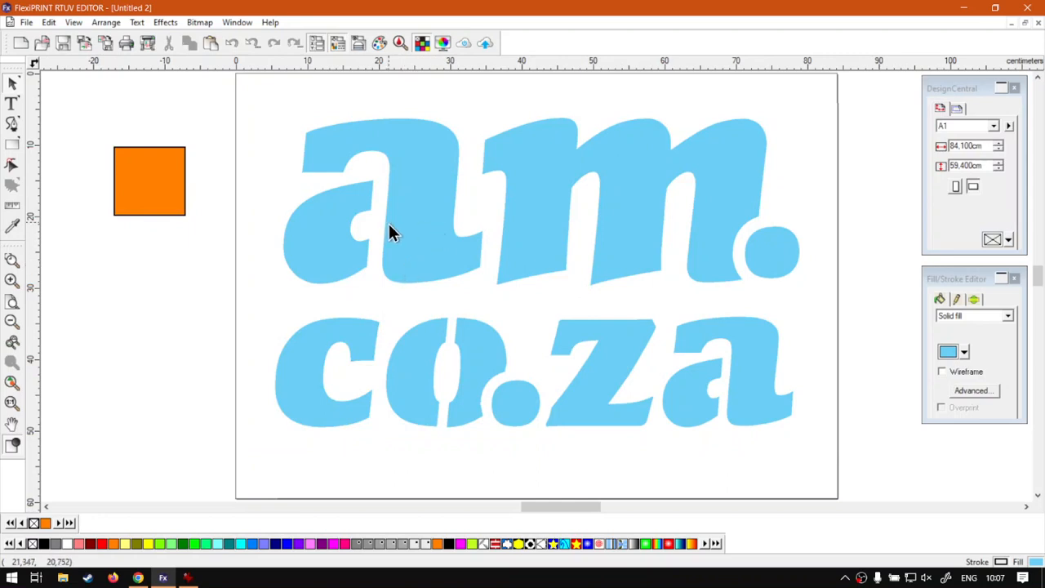
click(163, 200)
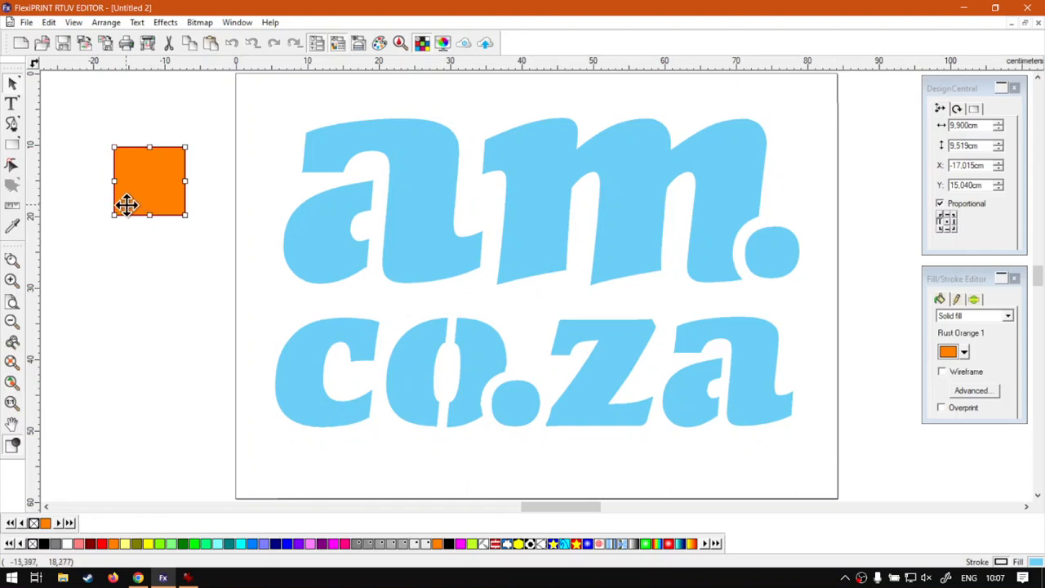
click(12, 232)
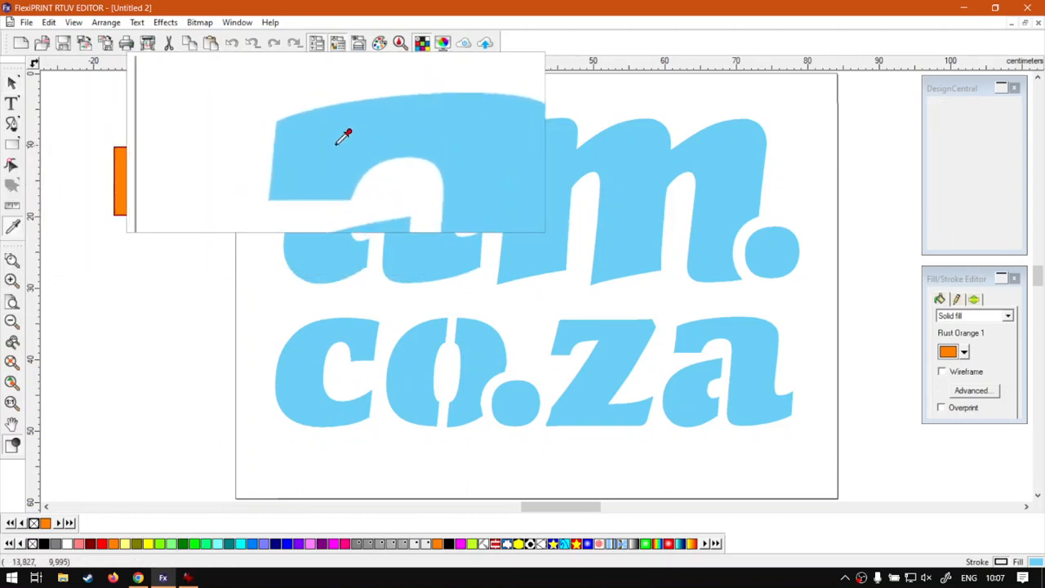
click(349, 139)
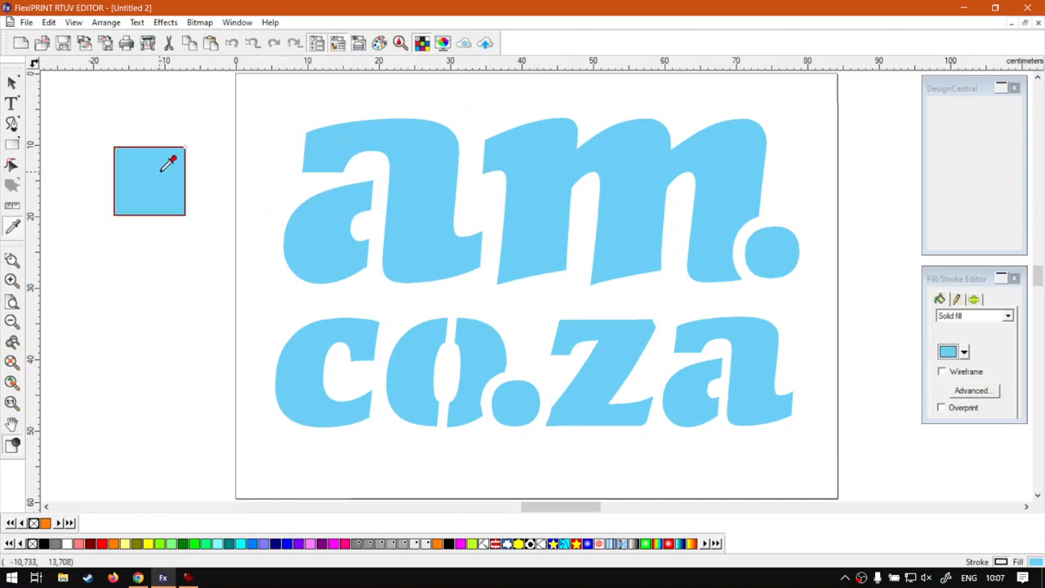
click(11, 85)
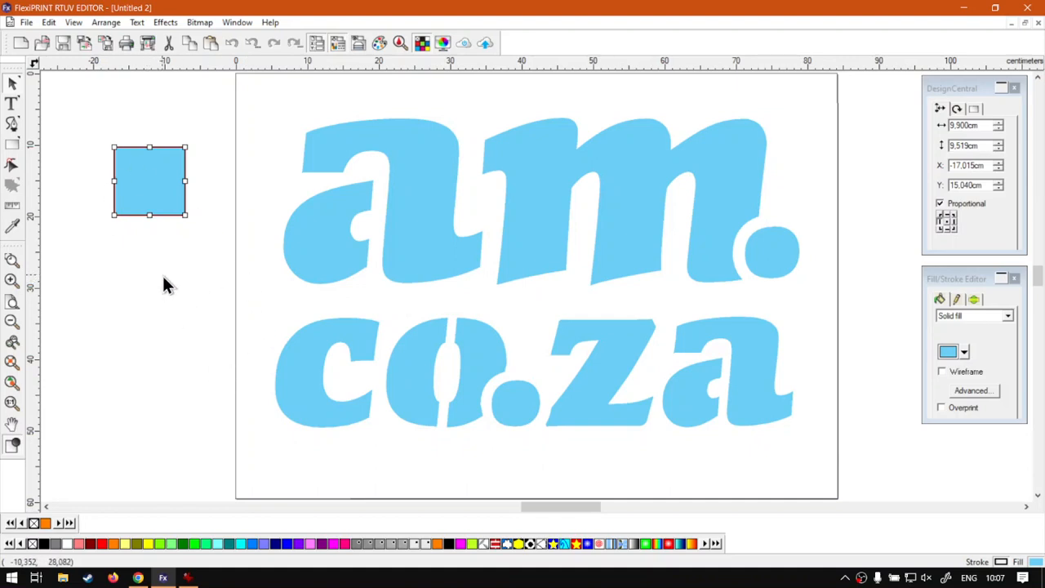
Open the color specifications for the small rectangle's sampled light blue fill and name the color AM Blue
click(176, 241)
click(162, 182)
click(405, 47)
key(super)
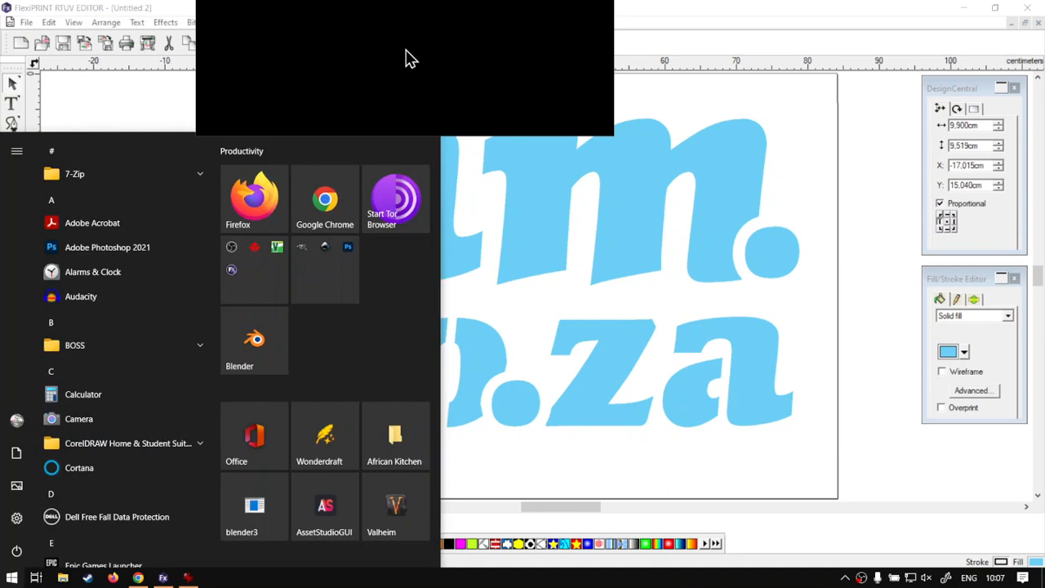
key(super)
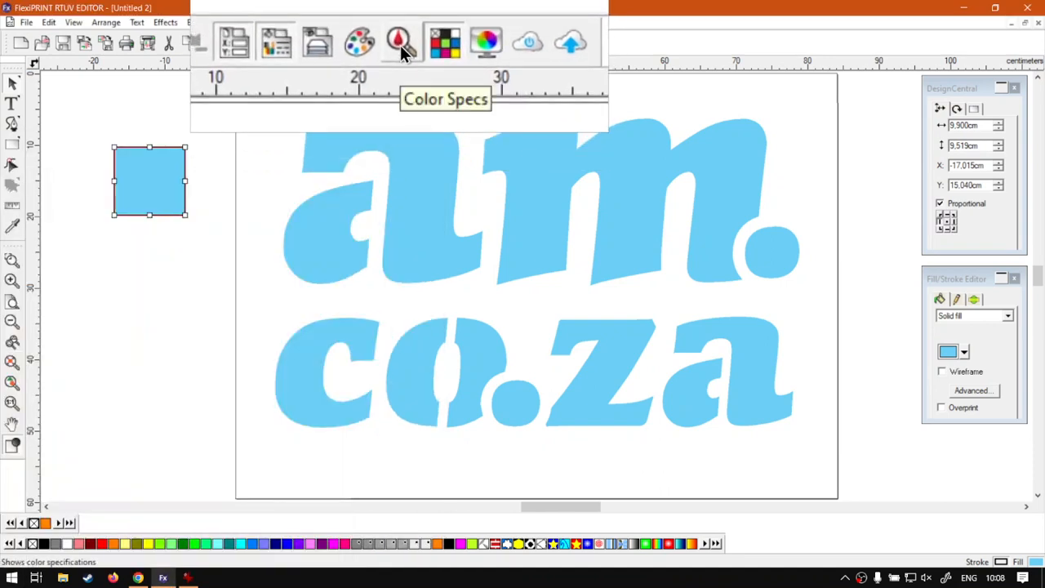
click(400, 45)
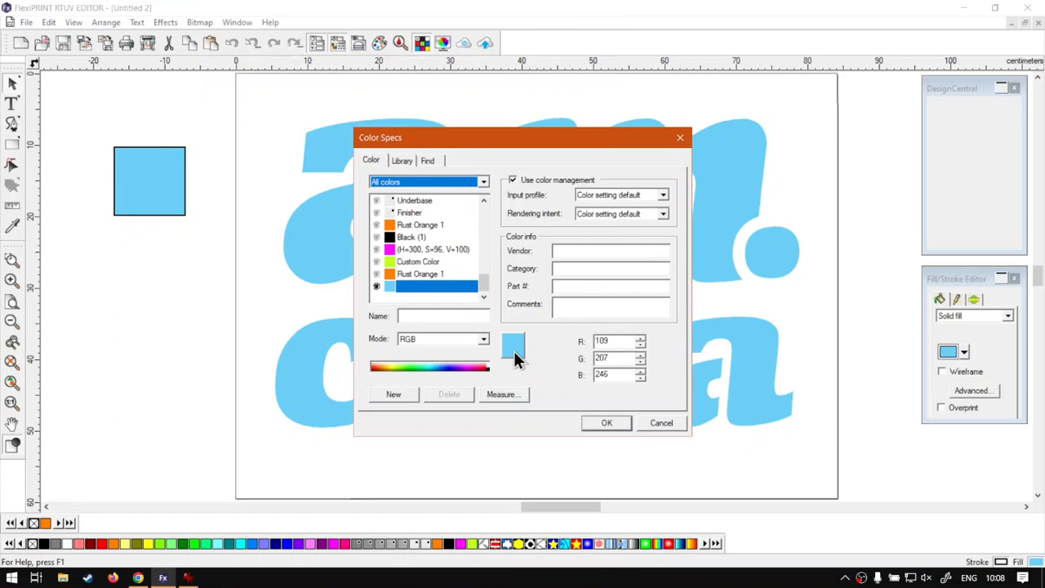
key(super+plus)
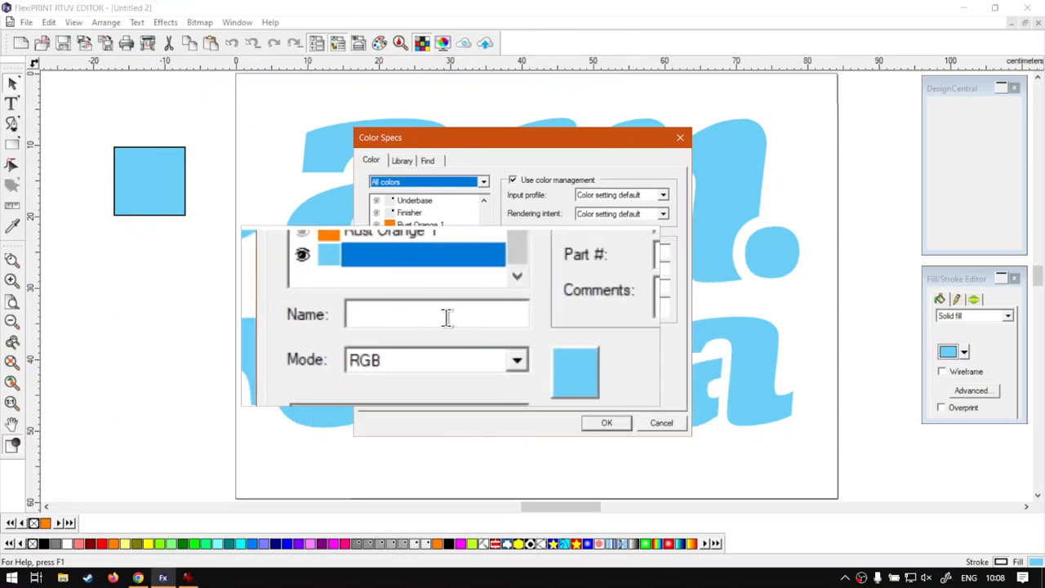
click(432, 316)
text(A)
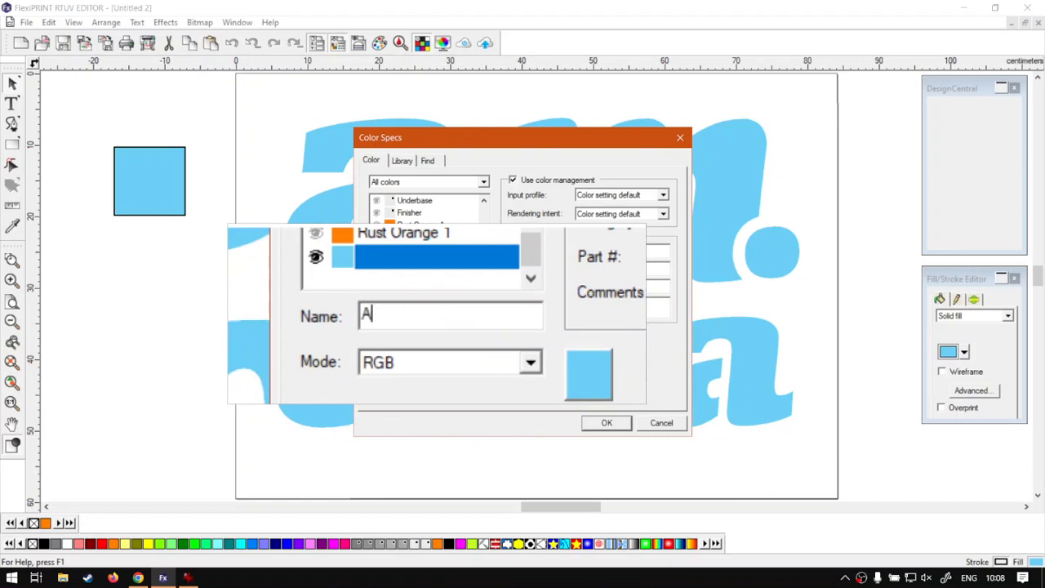
text(M Blue)
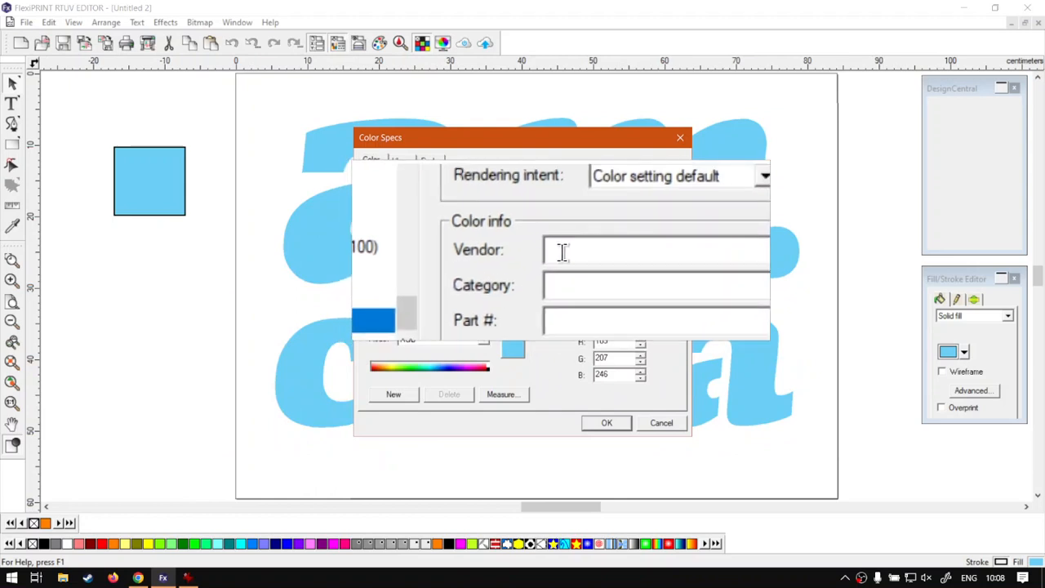
Enter AM.CO.ZA as the vendor of the AM Blue color and accept the color specifications
text(AM.CO.ZA)
click(593, 268)
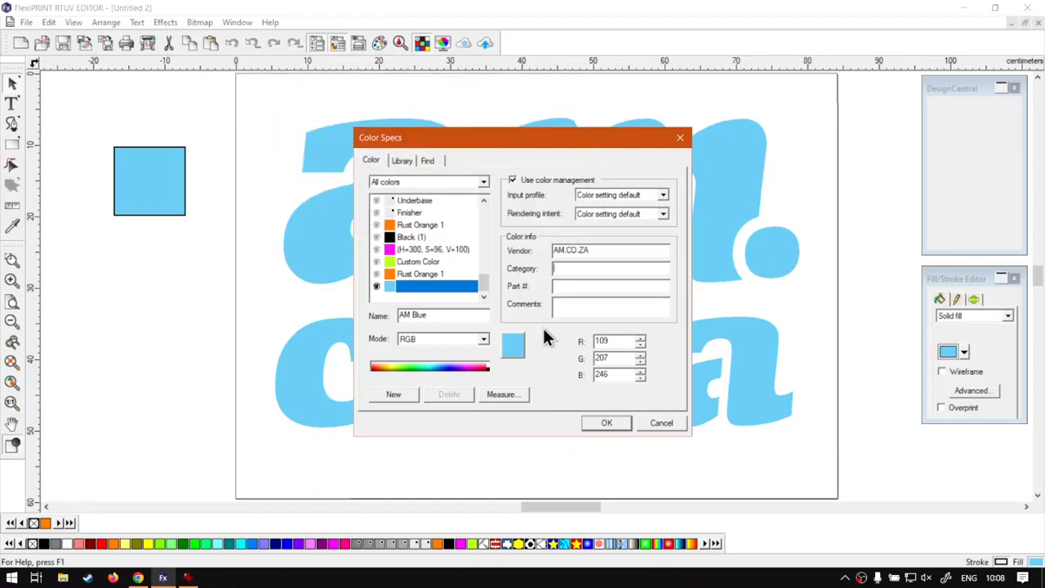
click(617, 423)
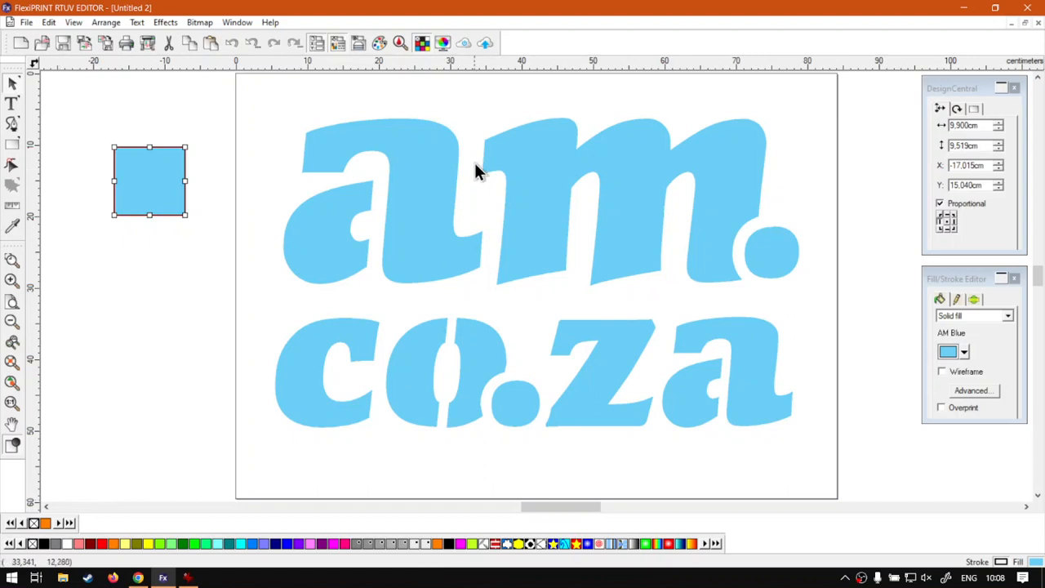
Add AM Blue from the used colors in the color library to the Custom Colors swatch table
click(421, 45)
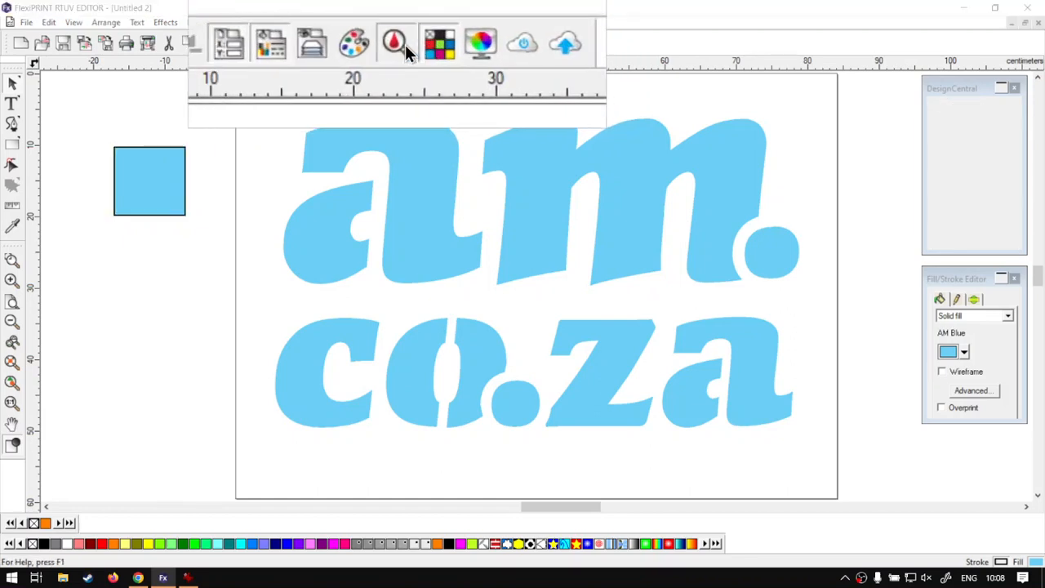
click(405, 44)
click(400, 167)
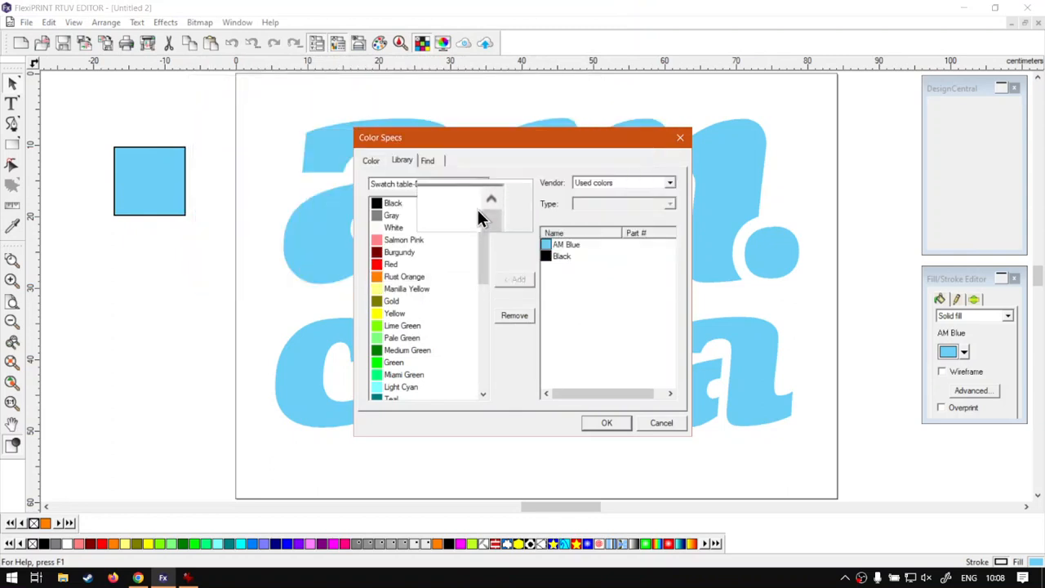
click(574, 245)
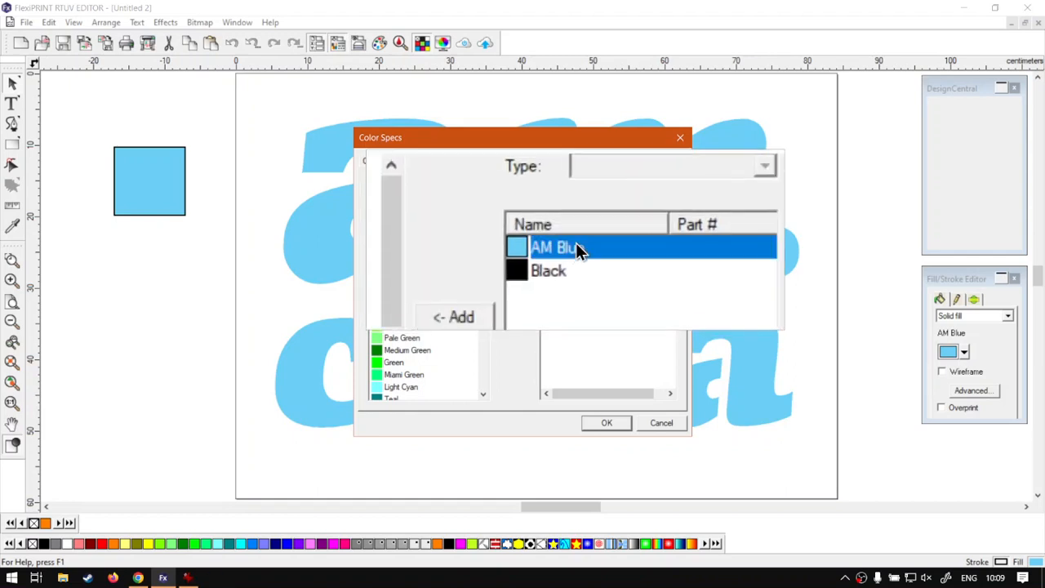
click(481, 185)
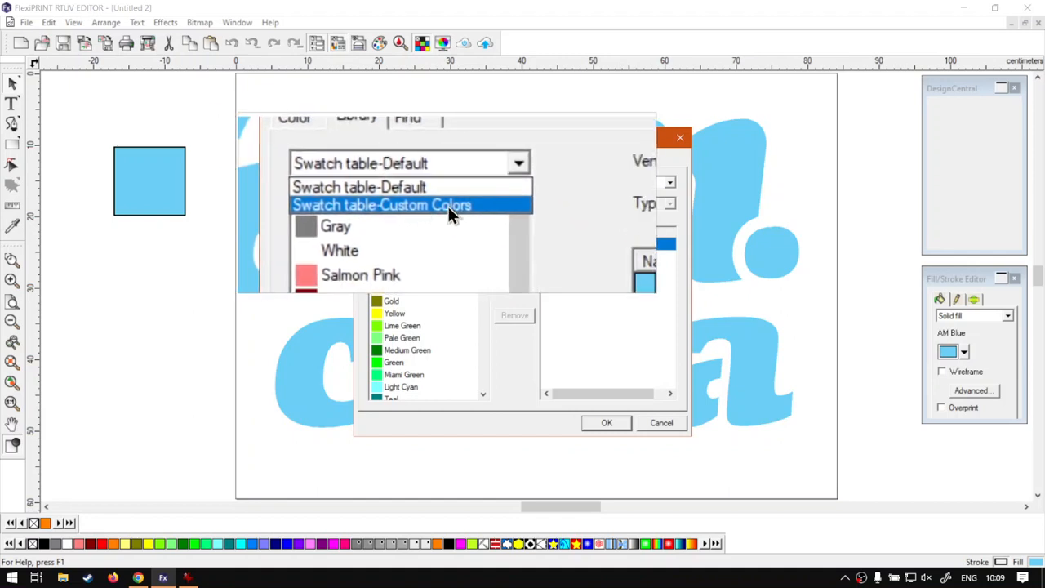
click(448, 204)
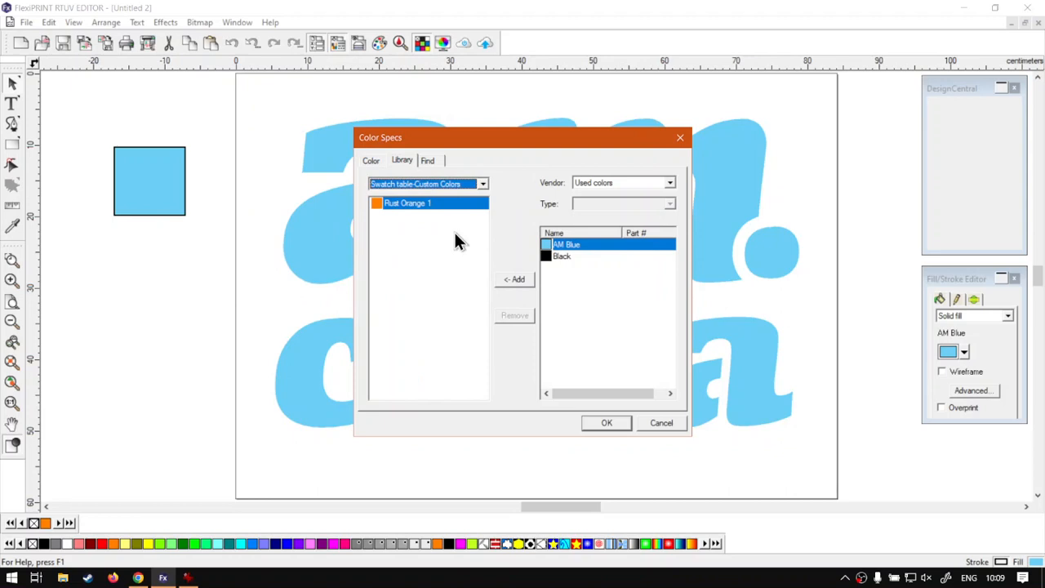
click(515, 282)
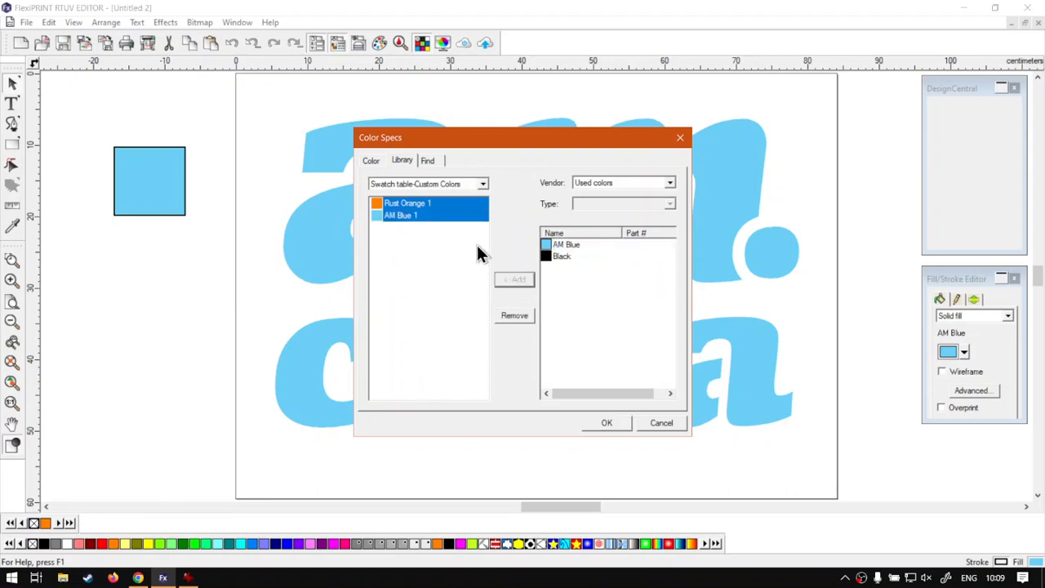
click(607, 423)
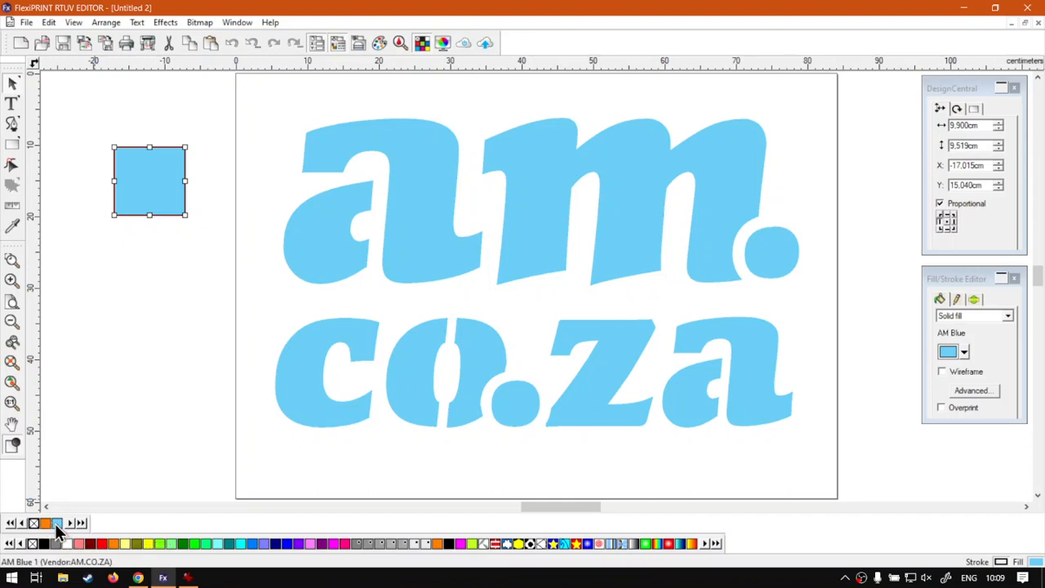
Save the Custom Colors swatch table and deselect the rectangle
right_click(56, 525)
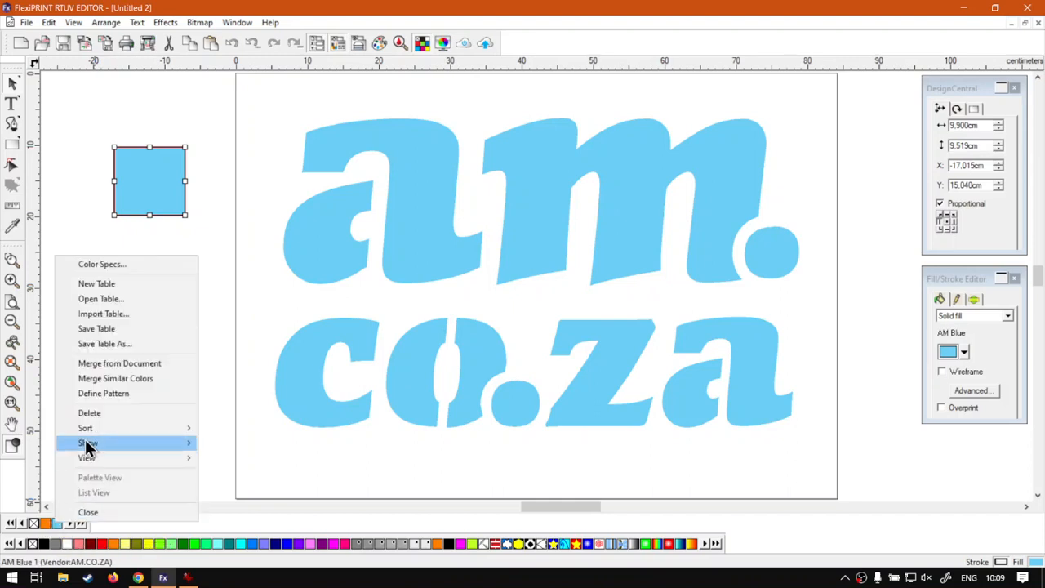
click(128, 333)
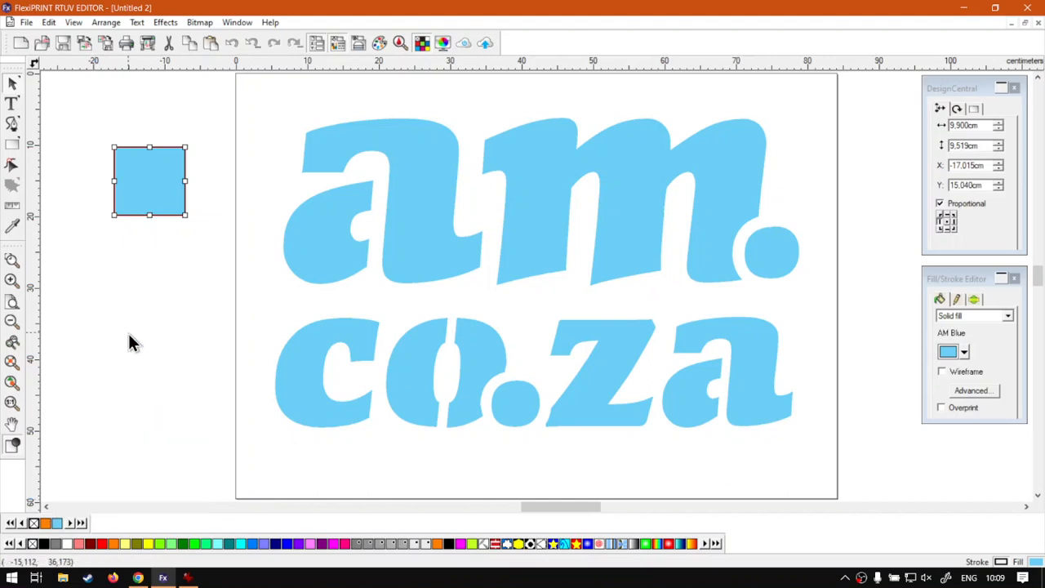
click(147, 365)
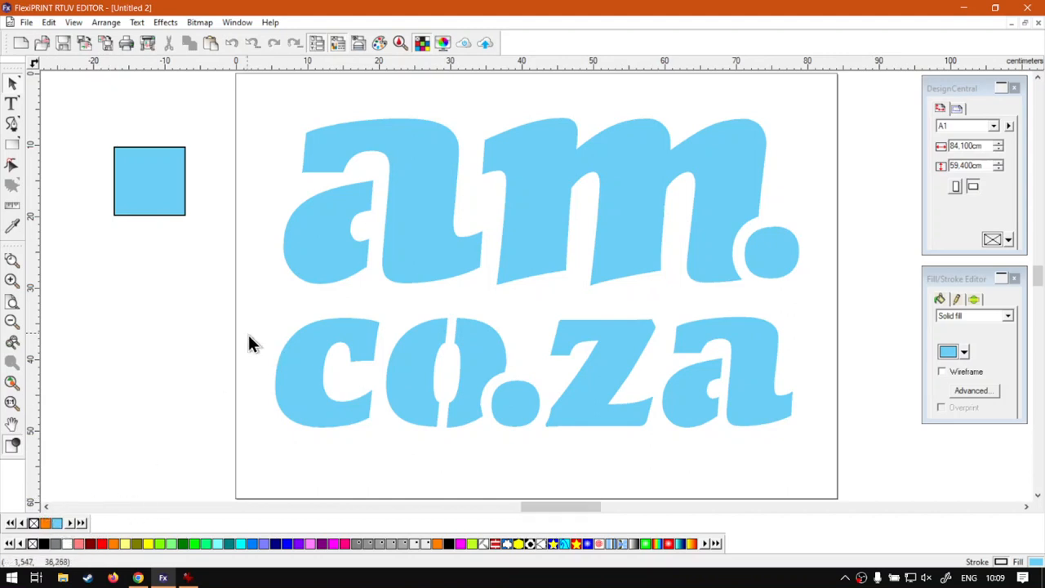
Draw a rectangle about 14.4 by 17.2 cm below the light blue one and fill it with Rust Orange 1 from the custom swatches
click(13, 146)
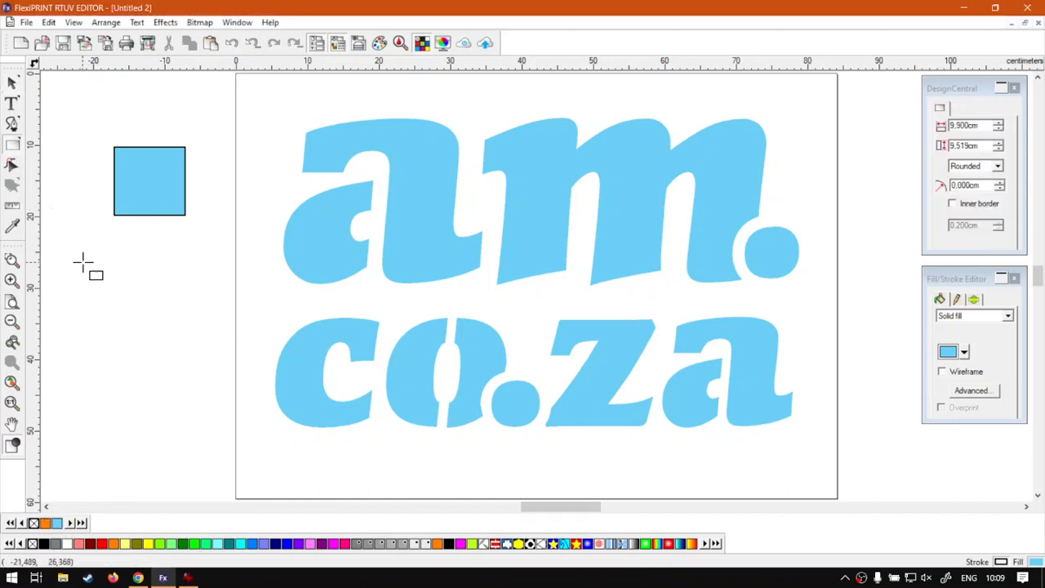
drag(90, 247, 193, 369)
click(12, 82)
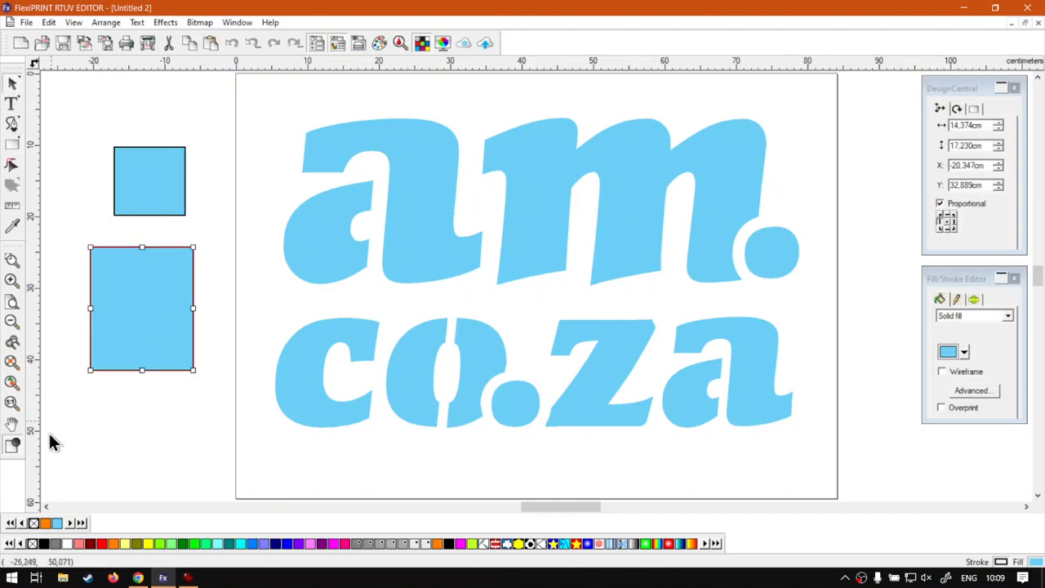
click(47, 525)
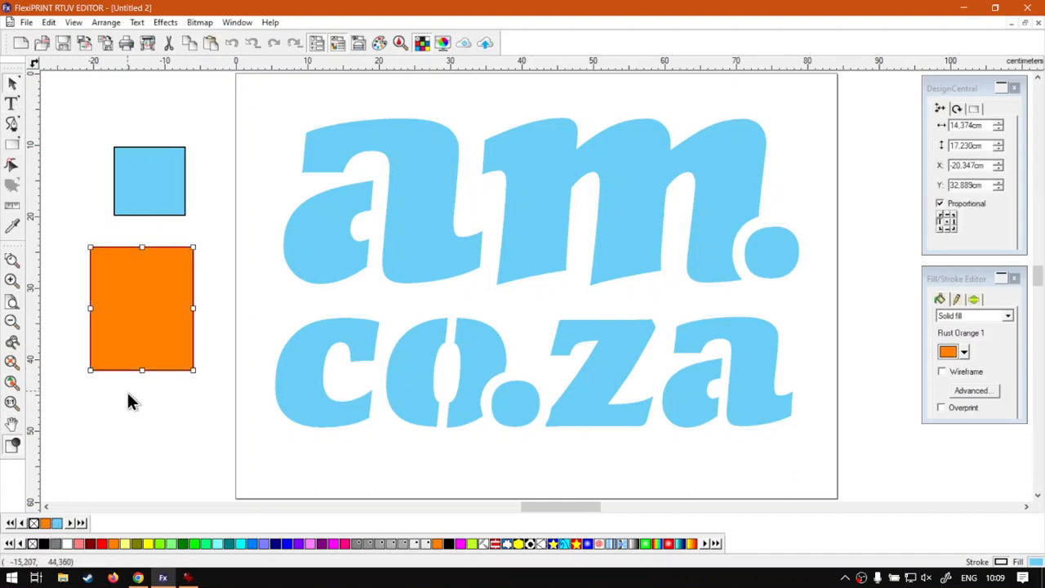
Try the custom AM Blue 1 swatch on the larger rectangle, return its fill to Rust Orange 1 and deselect it
click(57, 524)
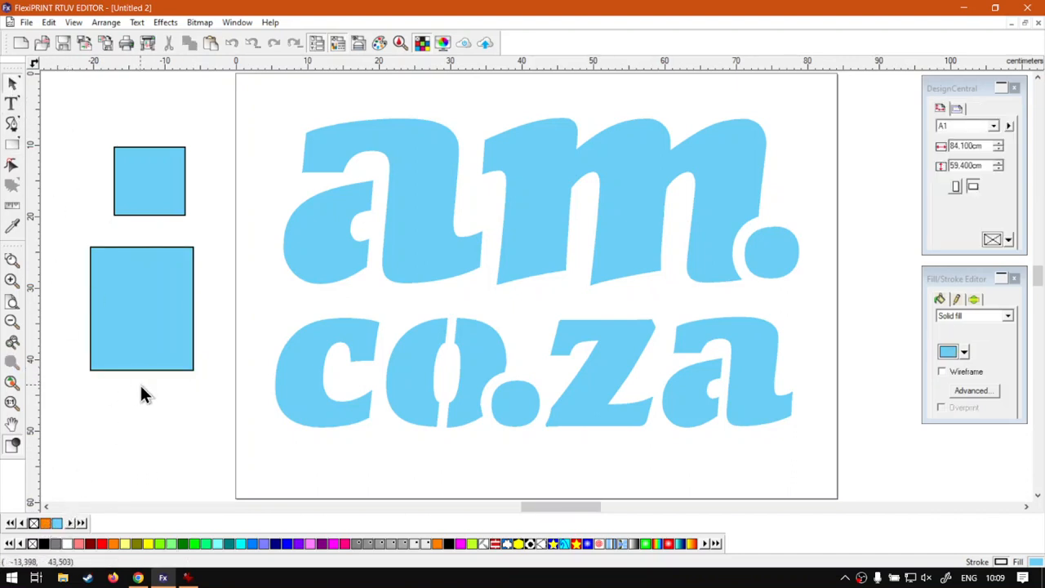
click(47, 523)
click(107, 471)
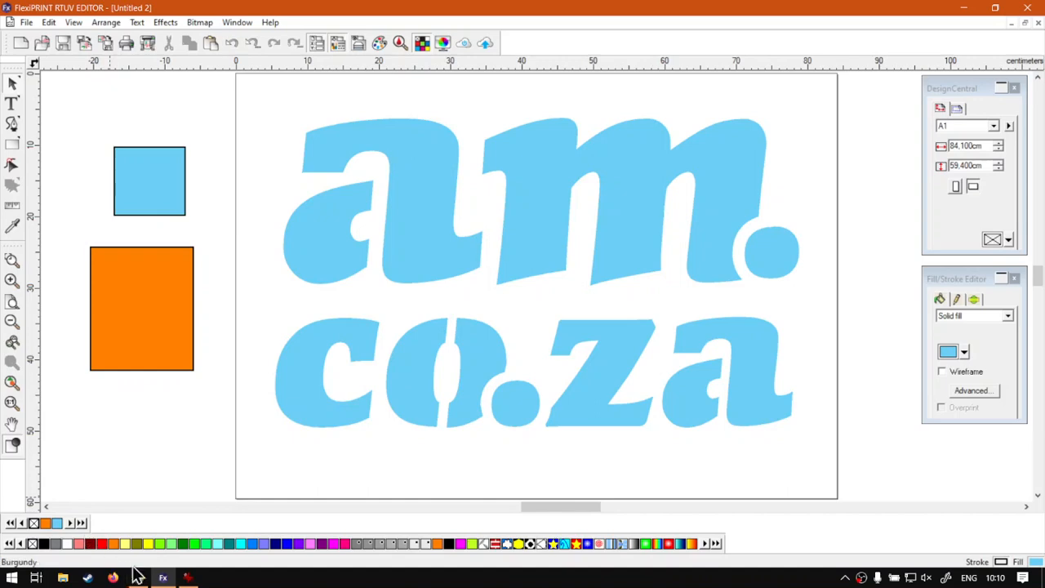
Switch to the Chrome window showing the softwaretraining.co.za home page
mouse_move(138, 578)
click(156, 539)
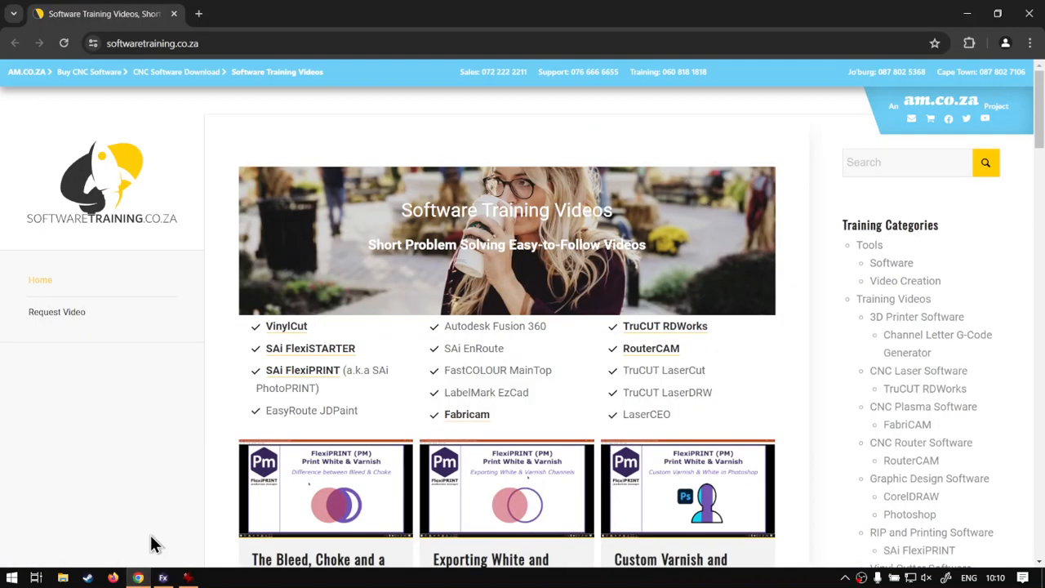